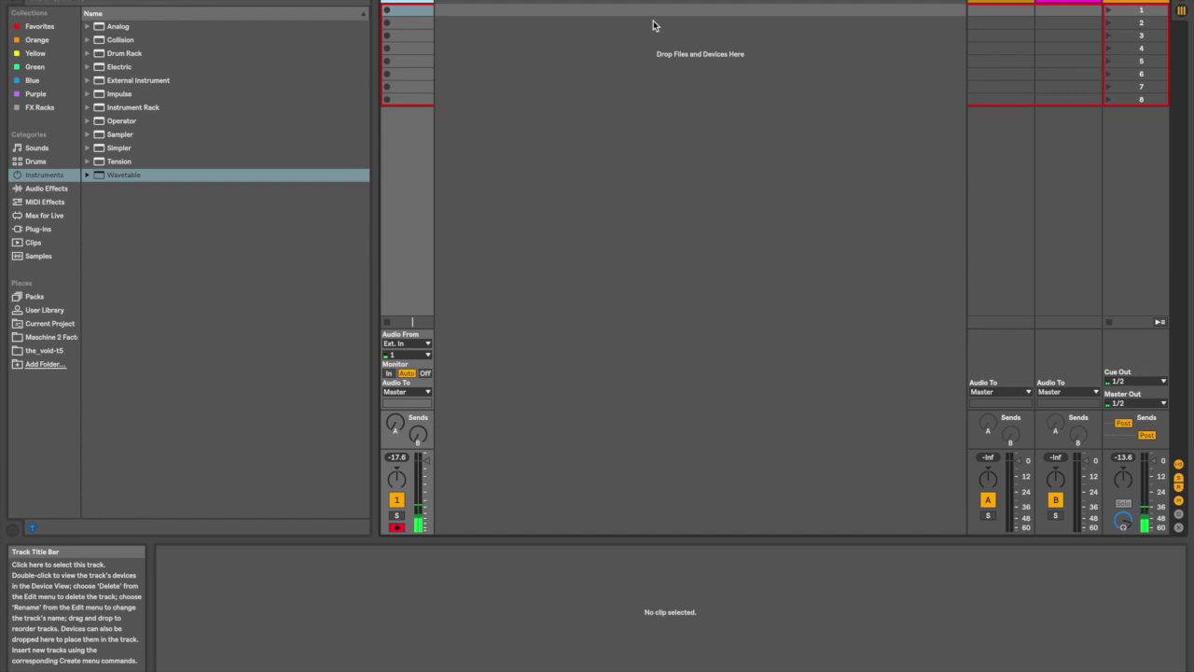
Load the Wavetable instrument onto a new MIDI track and expand its device view to show oscillators, envelopes and LFOs.
{"action": "left_click_drag", "start_coordinate": [115, 177], "coordinate": [469, 65]}
{"action": "left_click", "coordinate": [397, 527]}
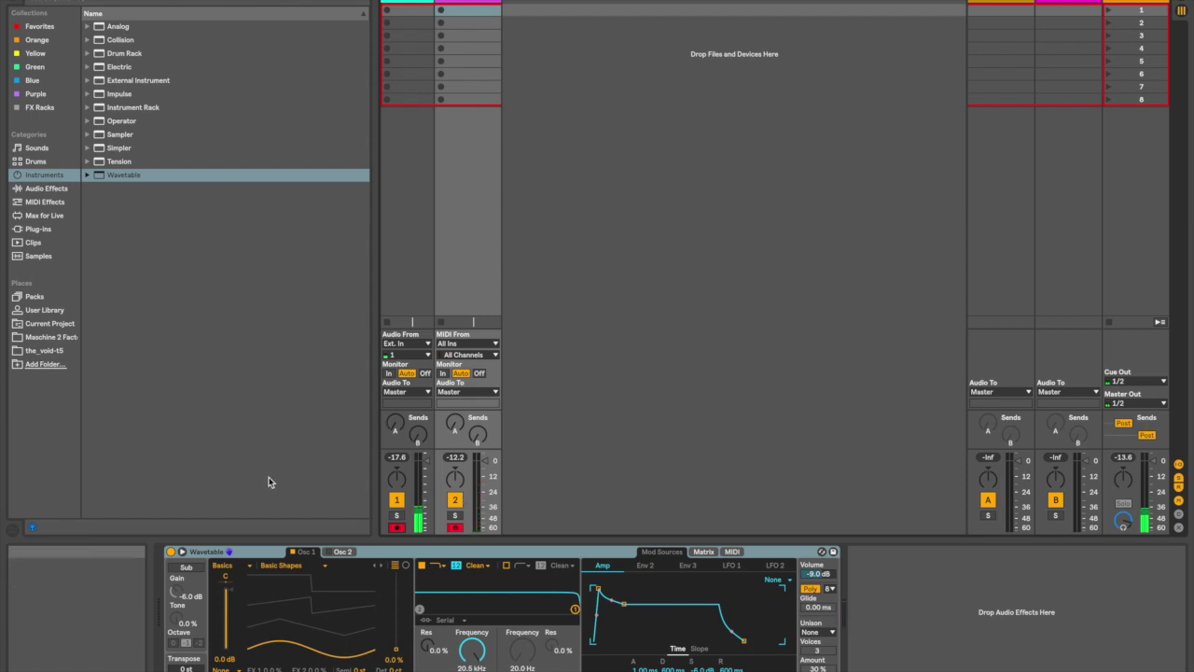
{"action": "left_click", "coordinate": [184, 553]}
{"action": "left_click_drag", "start_coordinate": [725, 360], "coordinate": [749, 3]}
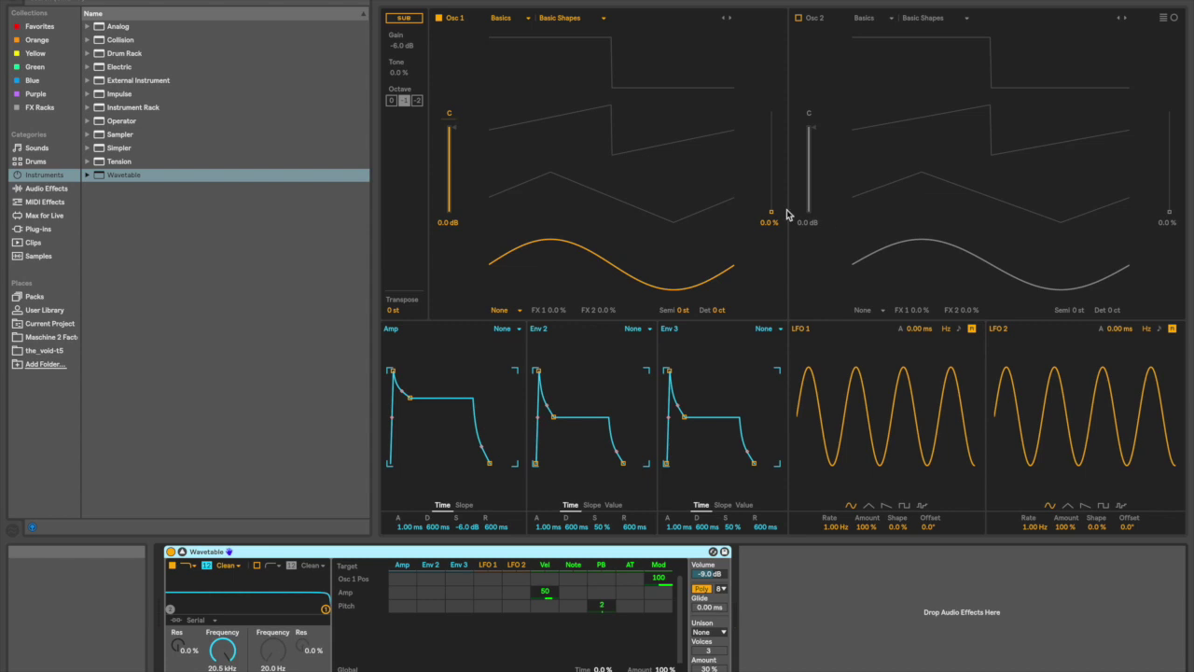
Sweep Osc 1's wave position, return it to 0%, and turn on the sub oscillator.
{"action": "mouse_move", "coordinate": [771, 212]}
{"action": "left_mouse_down"}
{"action": "mouse_move", "coordinate": [772, 117]}
{"action": "mouse_move", "coordinate": [773, 216]}
{"action": "left_mouse_up"}
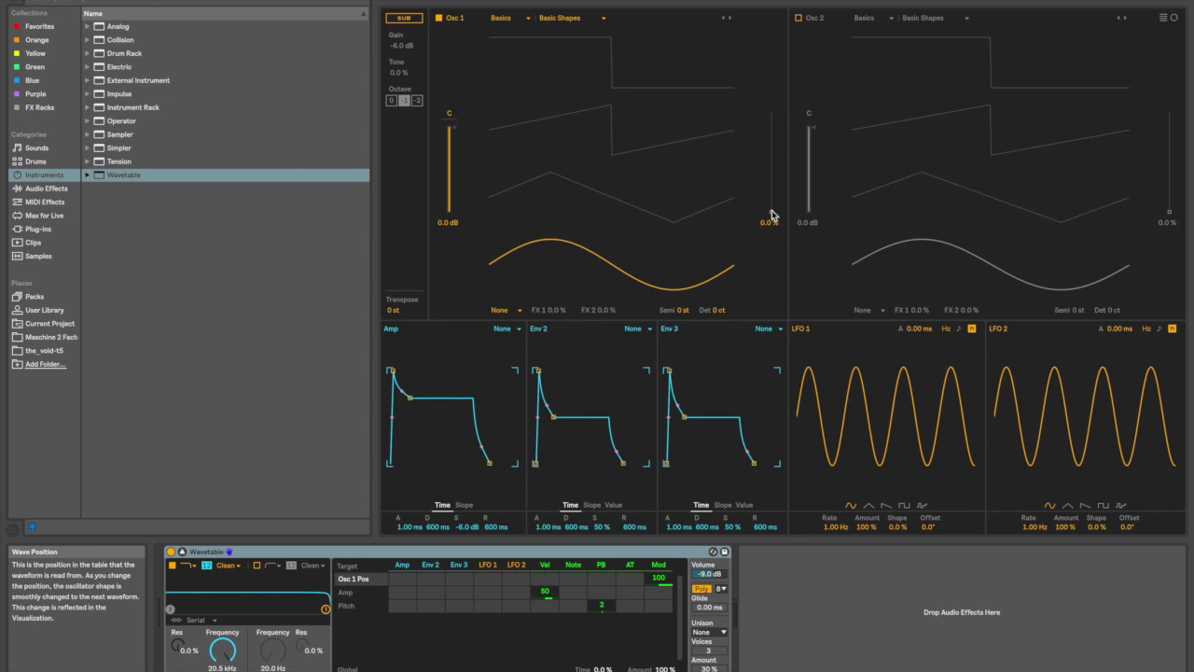
{"action": "mouse_move", "coordinate": [772, 216]}
{"action": "left_mouse_down"}
{"action": "mouse_move", "coordinate": [771, 121]}
{"action": "mouse_move", "coordinate": [772, 215]}
{"action": "left_mouse_up"}
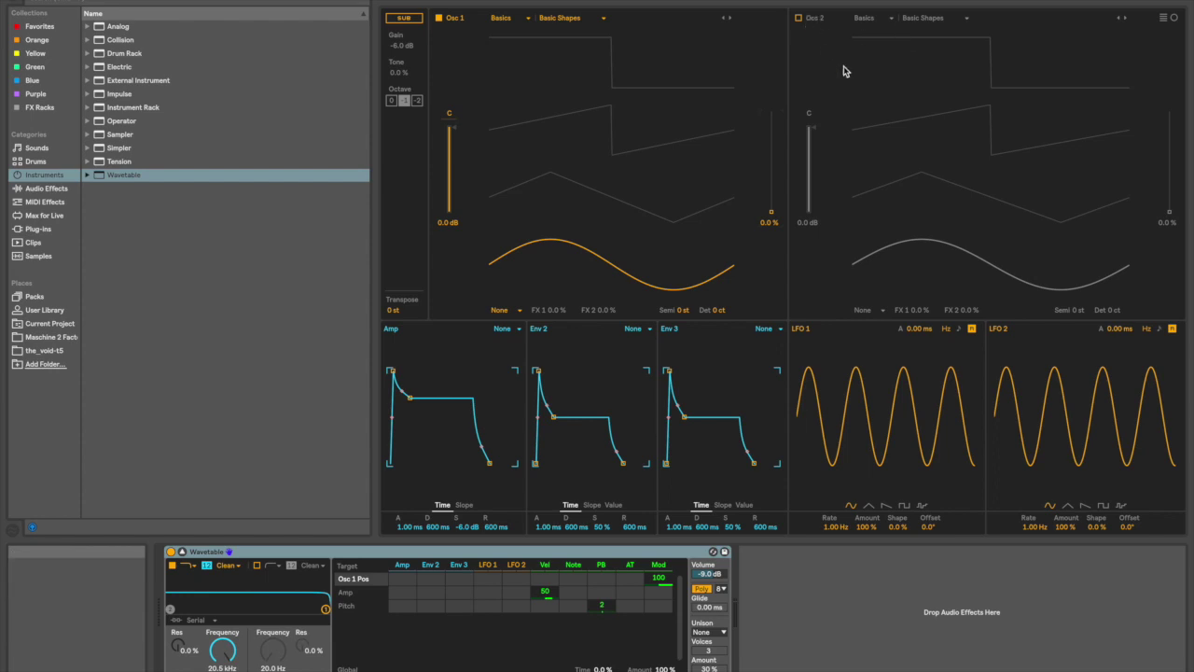
{"action": "left_click", "coordinate": [404, 19]}
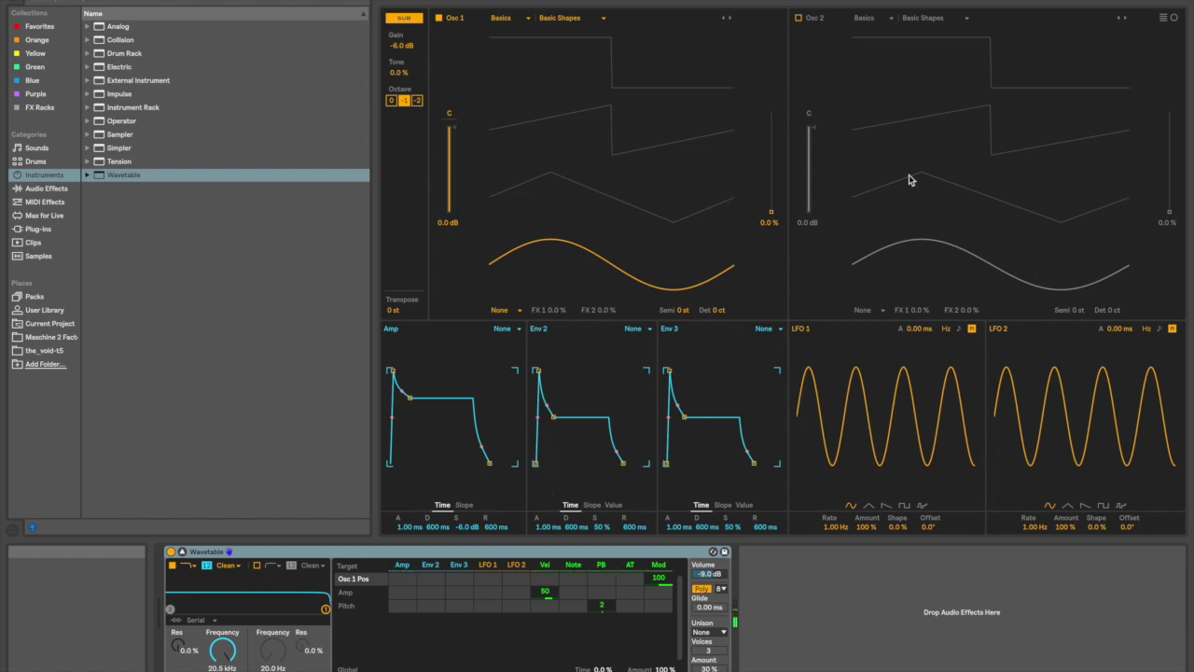
Switch Osc 1 to the Harmonic Series wavetable and raise its wave position to 57%.
{"action": "left_click", "coordinate": [730, 18]}
{"action": "left_click_drag", "start_coordinate": [786, 207], "coordinate": [786, 130]}
{"action": "left_click_drag", "start_coordinate": [597, 74], "coordinate": [597, 93]}
Change Osc 1 to the Filter category's Modern Sweep 1 wavetable and raise its wave position to 99%.
{"action": "left_click", "coordinate": [528, 17]}
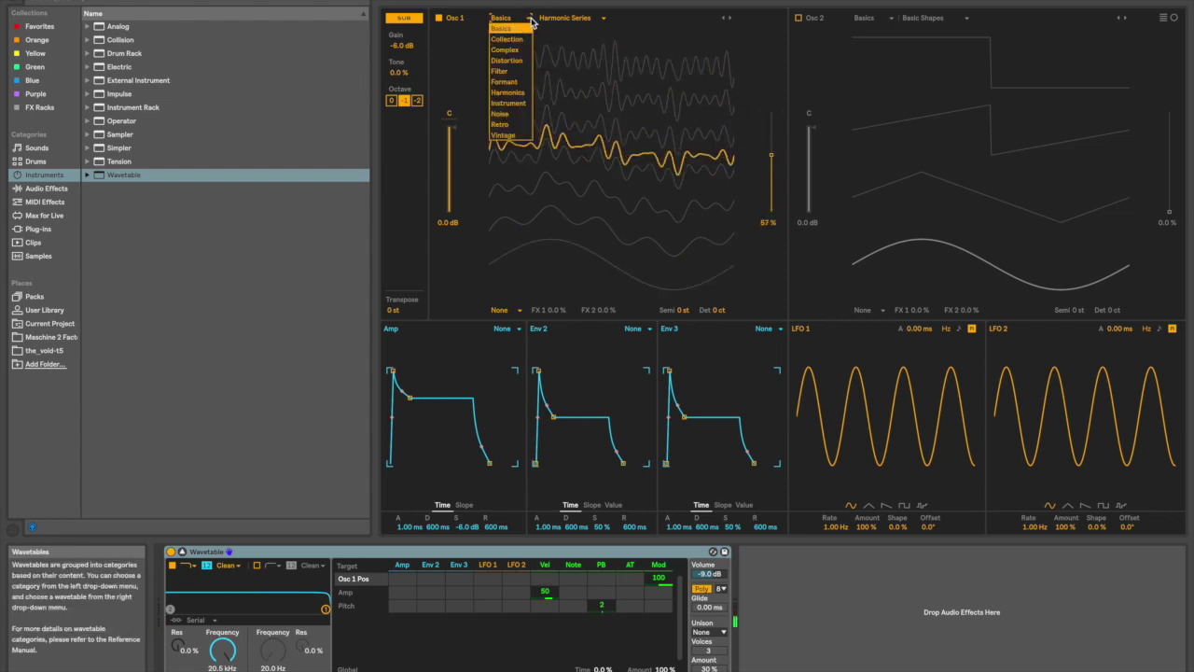
{"action": "left_click", "coordinate": [524, 73]}
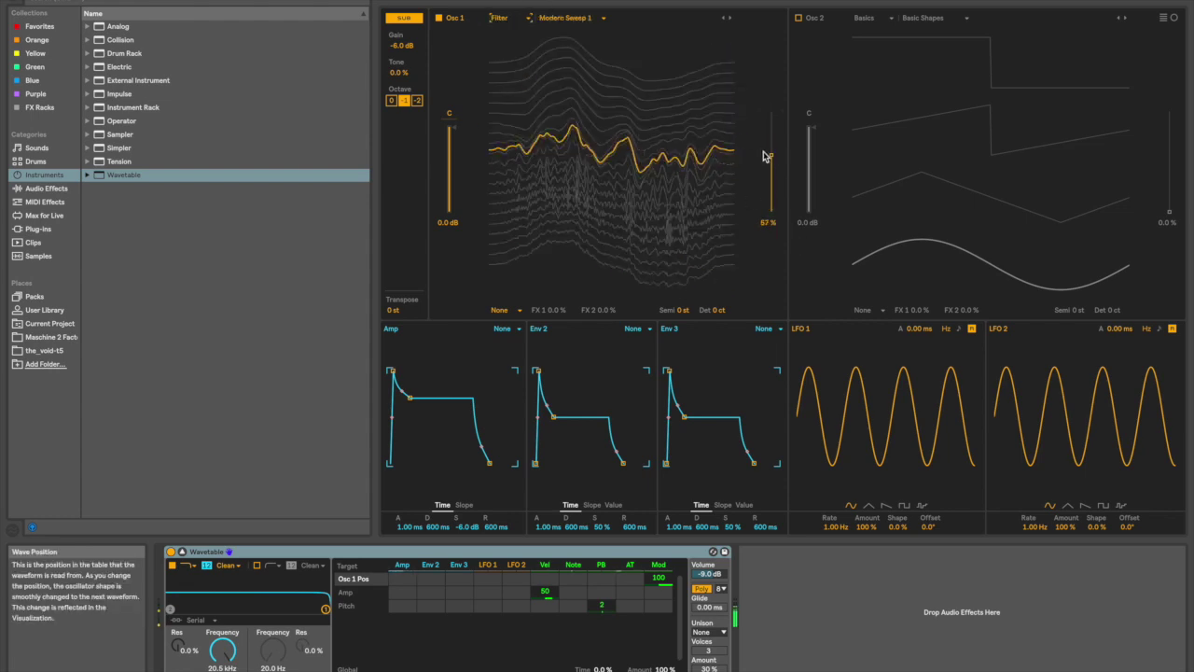
{"action": "left_click_drag", "start_coordinate": [768, 158], "coordinate": [774, 114]}
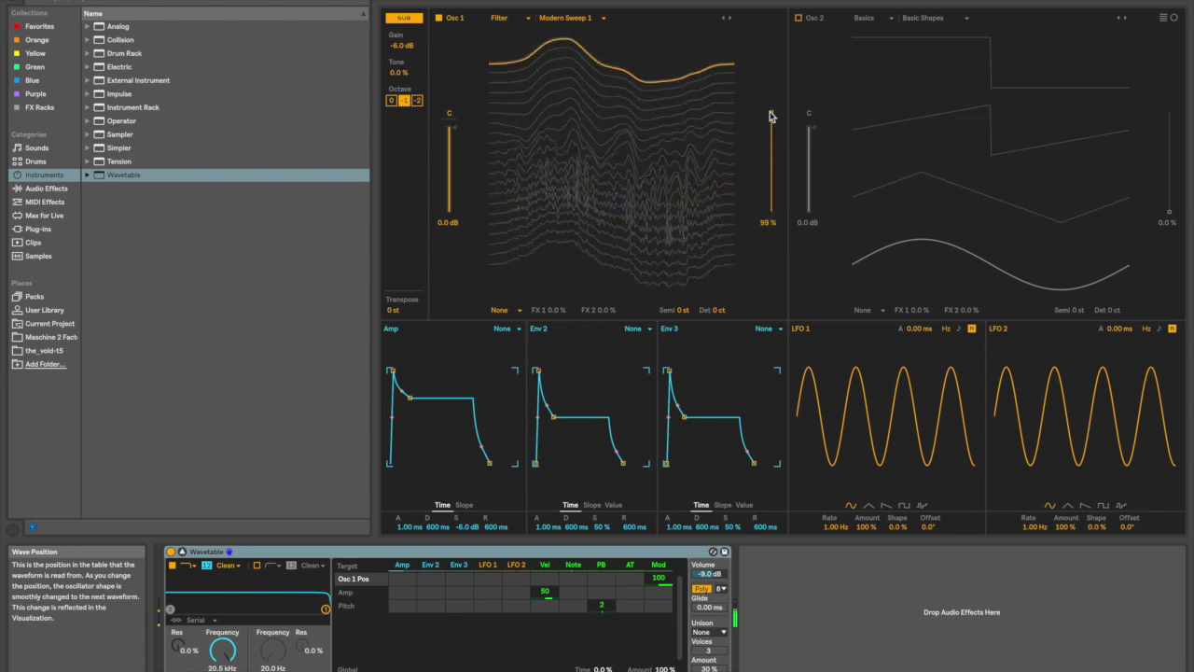
Try the Formant category's AEIOU wavetable on Osc 1, sweeping its wave position down to 43%.
{"action": "left_click", "coordinate": [528, 18]}
{"action": "left_click", "coordinate": [503, 81]}
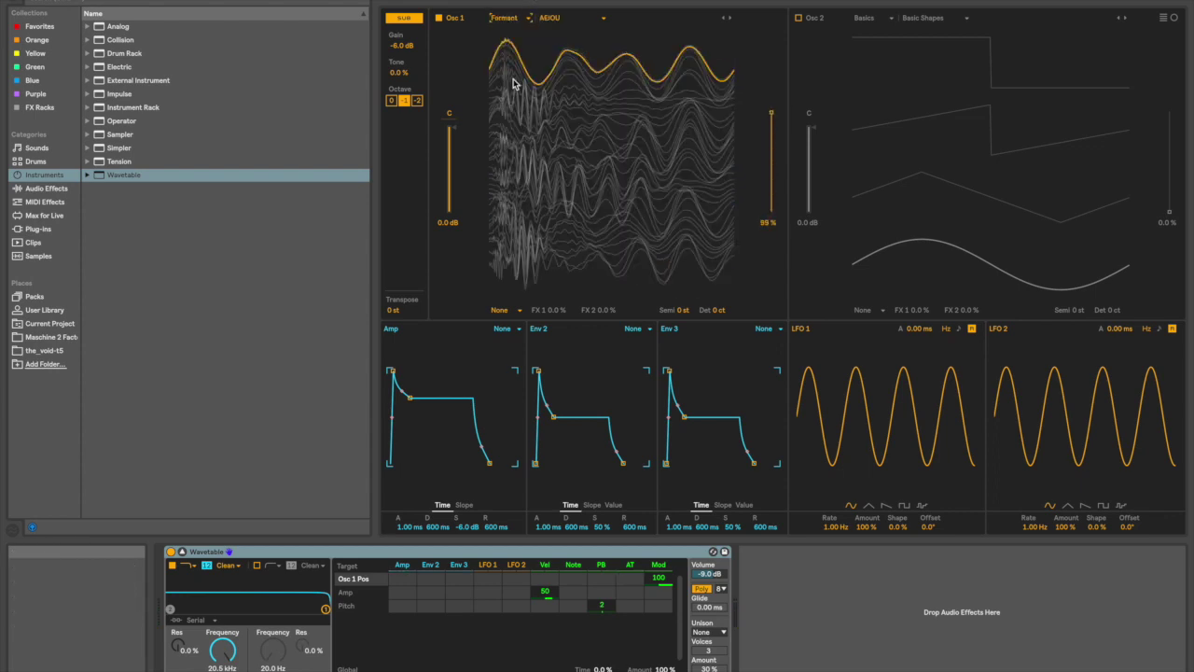
{"action": "left_click_drag", "start_coordinate": [770, 114], "coordinate": [771, 145]}
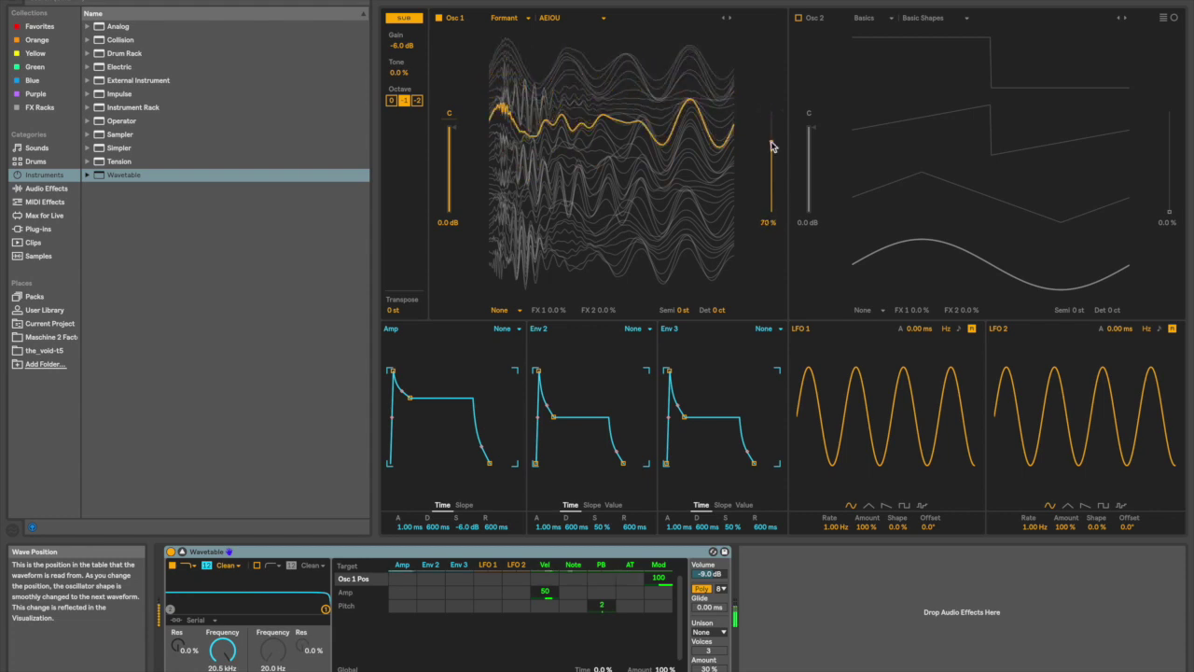
{"action": "left_click_drag", "start_coordinate": [771, 141], "coordinate": [772, 177]}
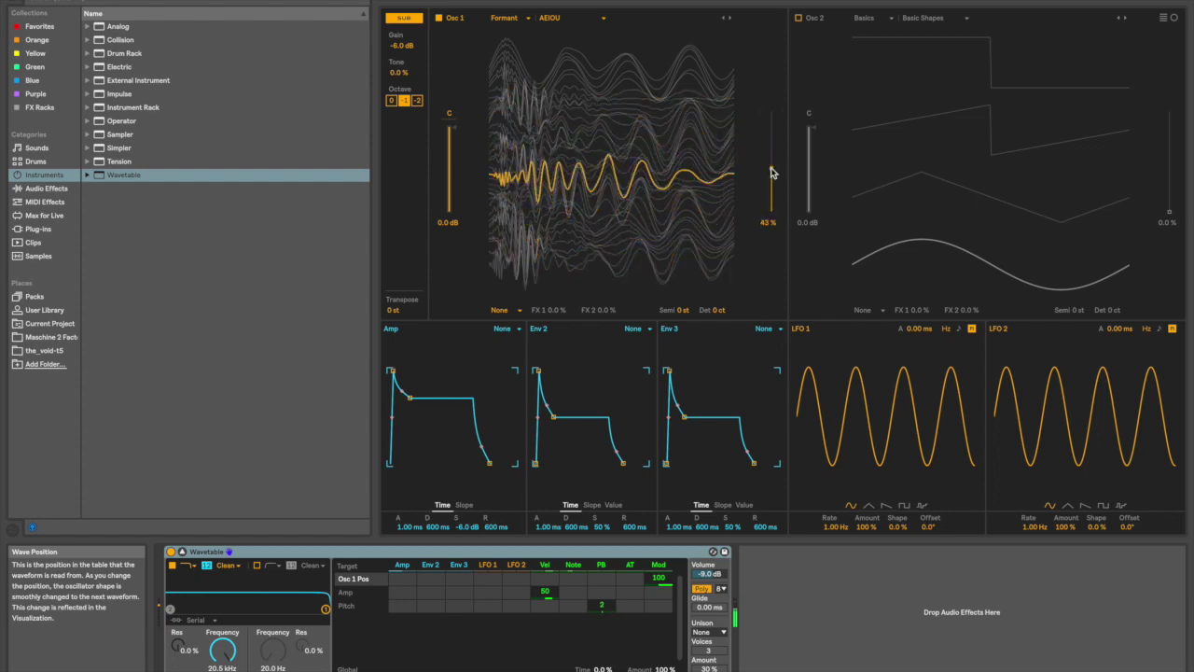
Try the Instrument category's Piano wavetable on Osc 1, sweeping its wave position up to 98%.
{"action": "left_click", "coordinate": [525, 20]}
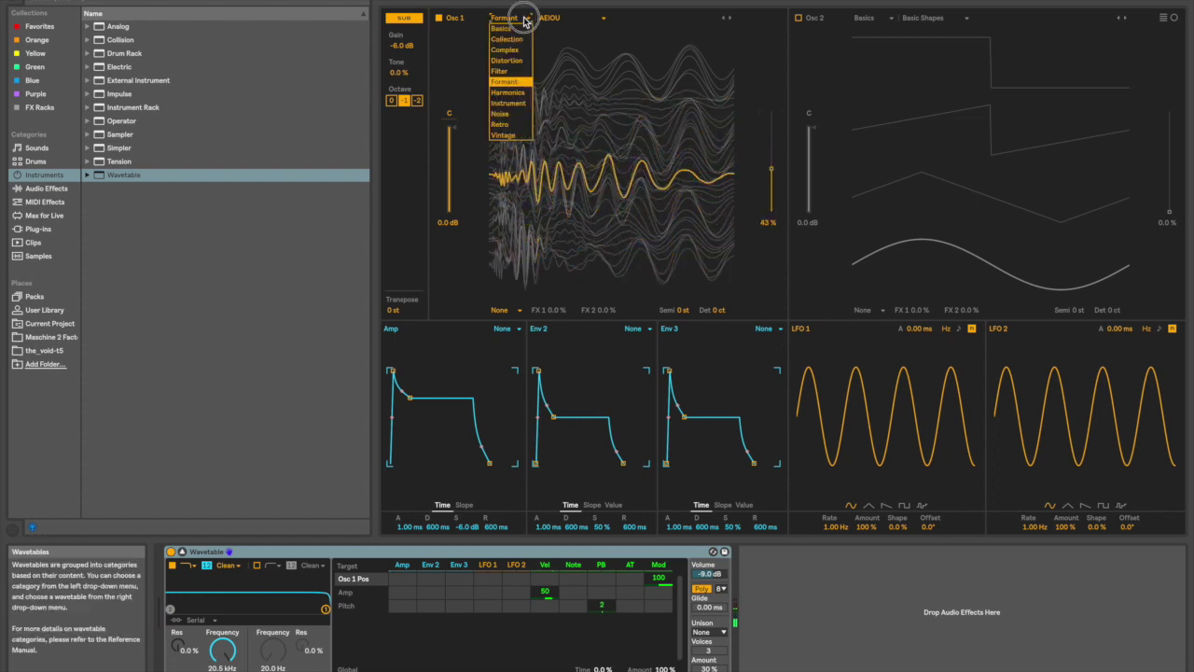
{"action": "left_click", "coordinate": [509, 102]}
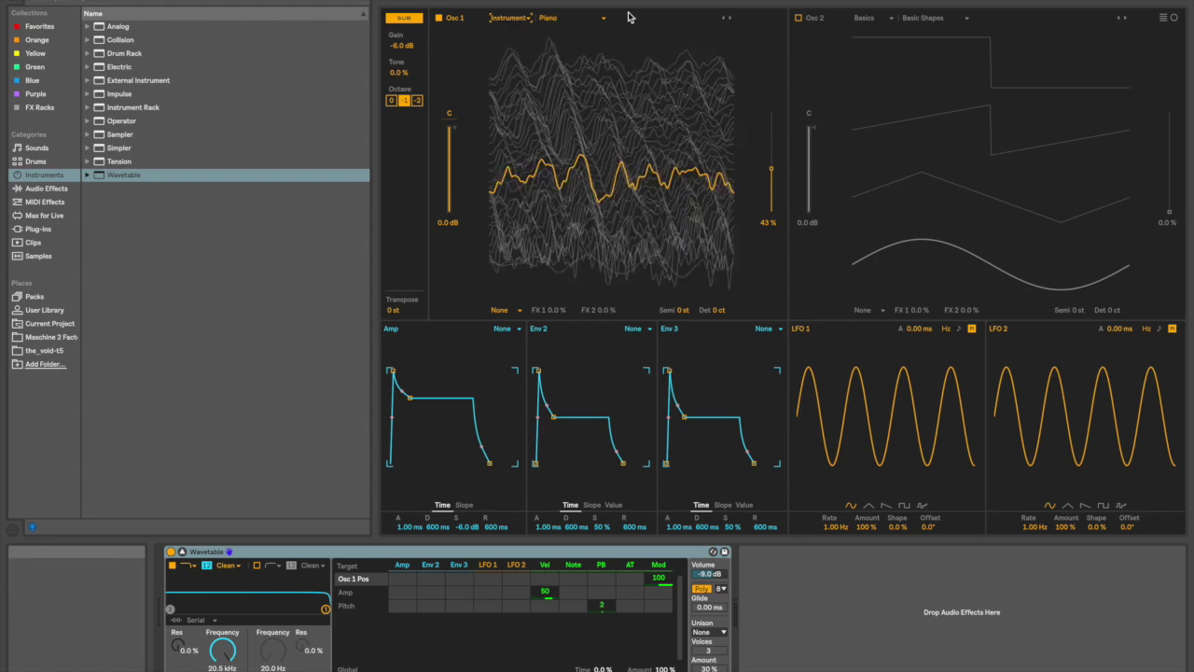
{"action": "mouse_move", "coordinate": [772, 169]}
{"action": "left_mouse_down"}
{"action": "mouse_move", "coordinate": [772, 208]}
{"action": "mouse_move", "coordinate": [771, 118]}
{"action": "mouse_move", "coordinate": [771, 207]}
{"action": "mouse_move", "coordinate": [763, 177]}
{"action": "left_mouse_up"}
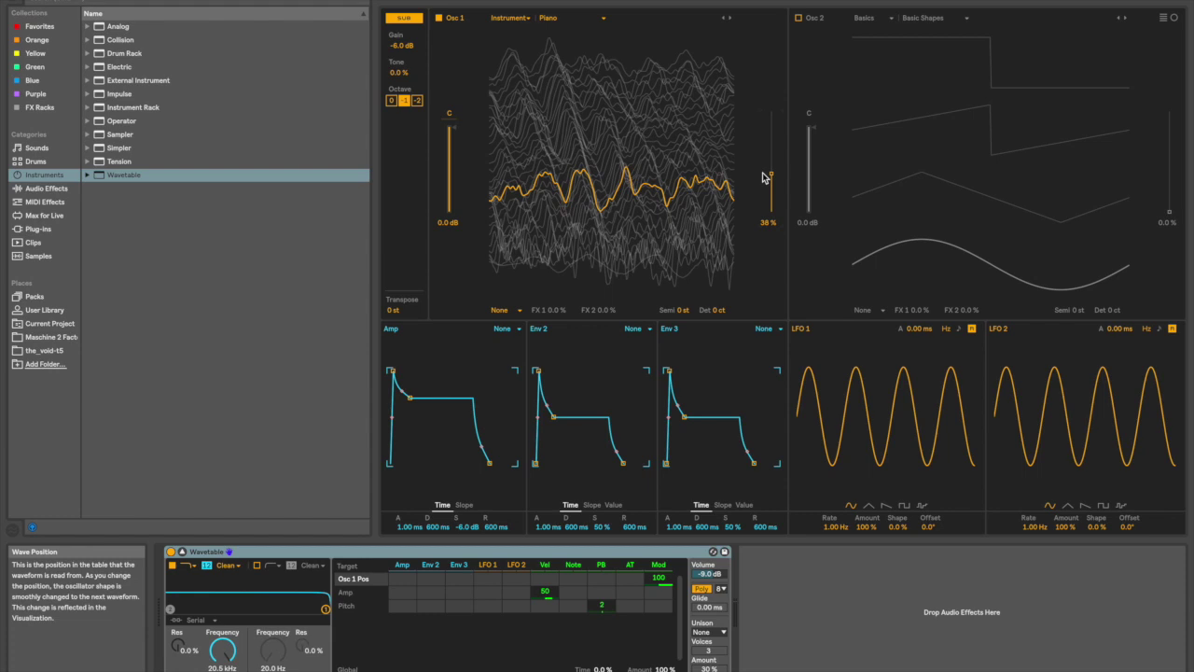
{"action": "left_click_drag", "start_coordinate": [770, 175], "coordinate": [772, 120]}
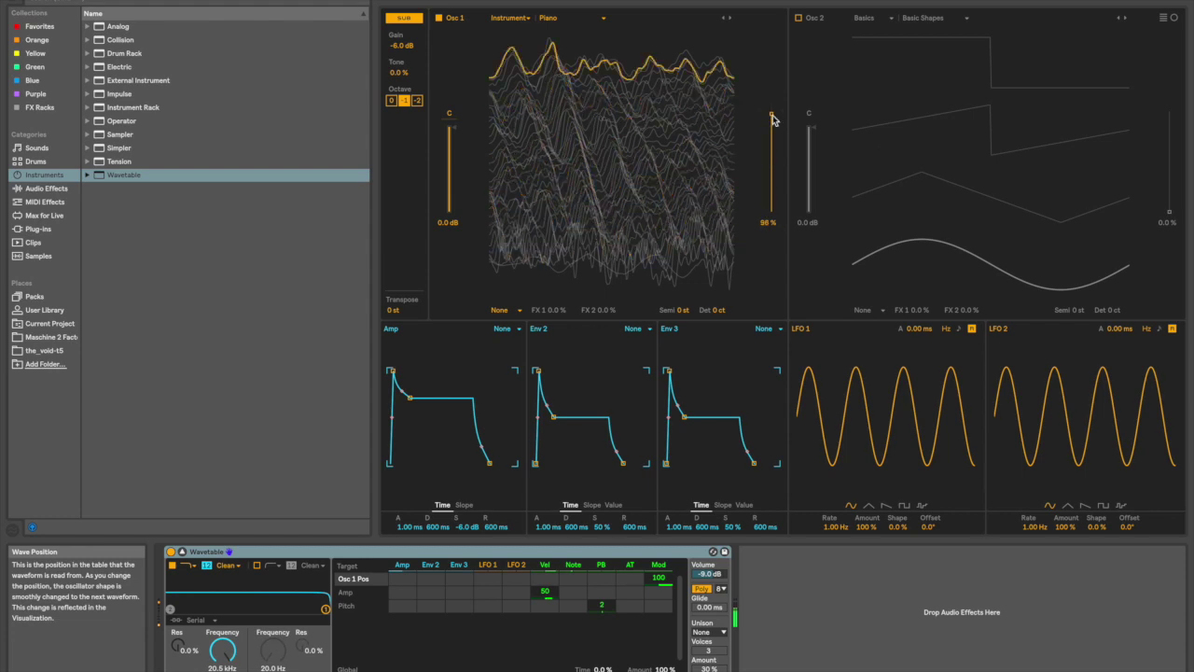
Try the Complex category's Bit Ring wavetable on Osc 1 with its wave position at 100%.
{"action": "left_click", "coordinate": [528, 19]}
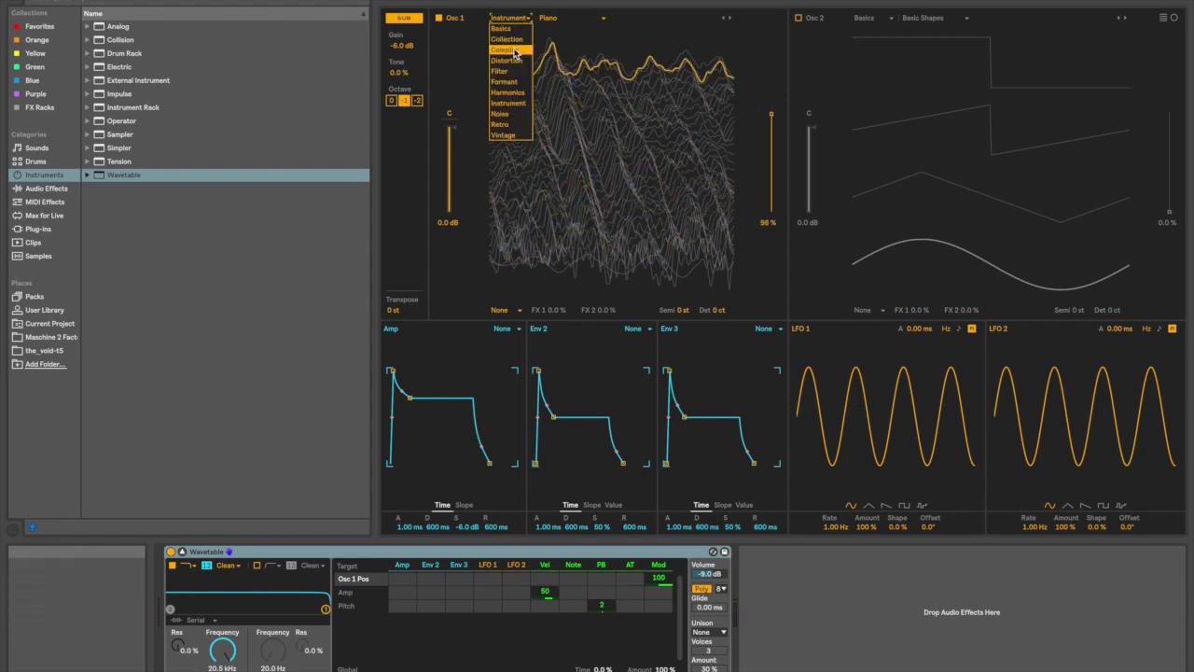
{"action": "left_click", "coordinate": [515, 50]}
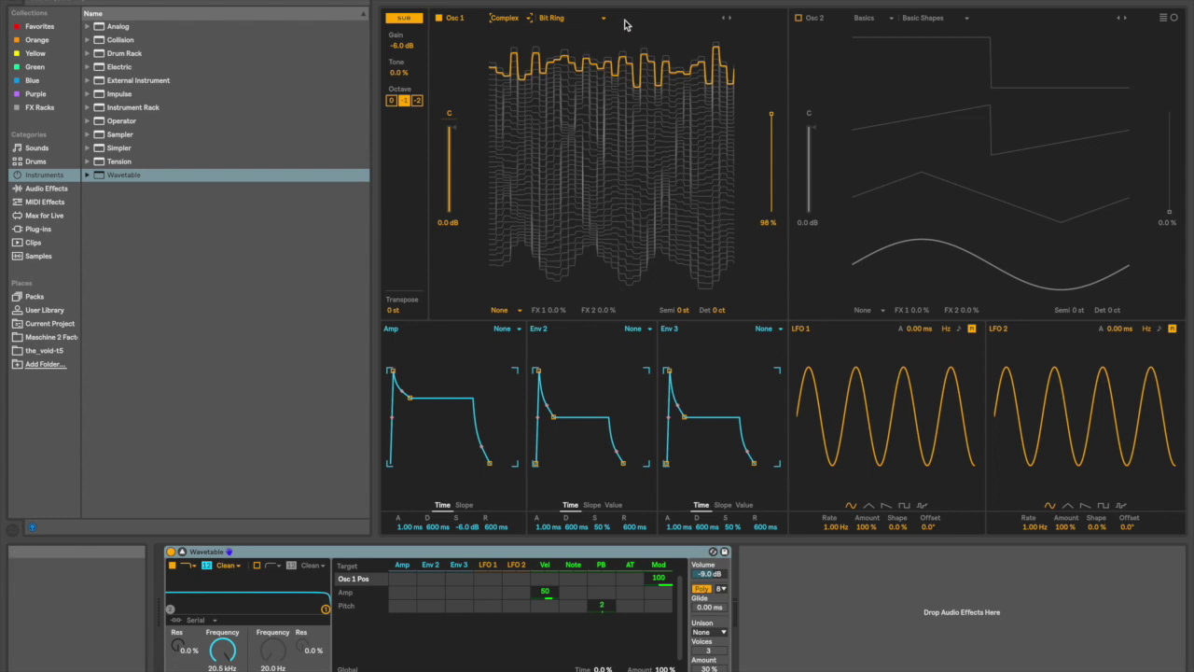
{"action": "mouse_move", "coordinate": [773, 127]}
{"action": "left_mouse_down"}
{"action": "mouse_move", "coordinate": [772, 175]}
{"action": "mouse_move", "coordinate": [773, 112]}
{"action": "left_mouse_up"}
{"action": "left_click", "coordinate": [604, 18]}
{"action": "left_click", "coordinate": [537, 18]}
Set Osc 1 to the Basics category's Saw Dual 2 wavetable and sweep its wave position, ending at 100%.
{"action": "left_click", "coordinate": [524, 18]}
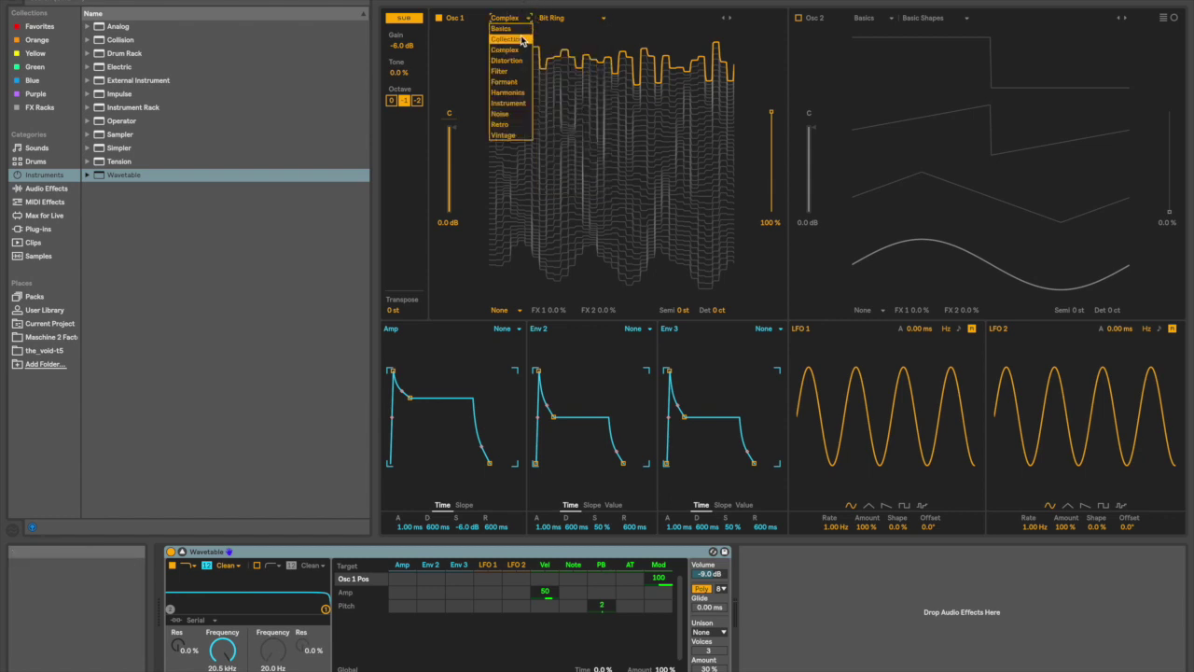
{"action": "left_click", "coordinate": [501, 28]}
{"action": "left_click", "coordinate": [603, 18]}
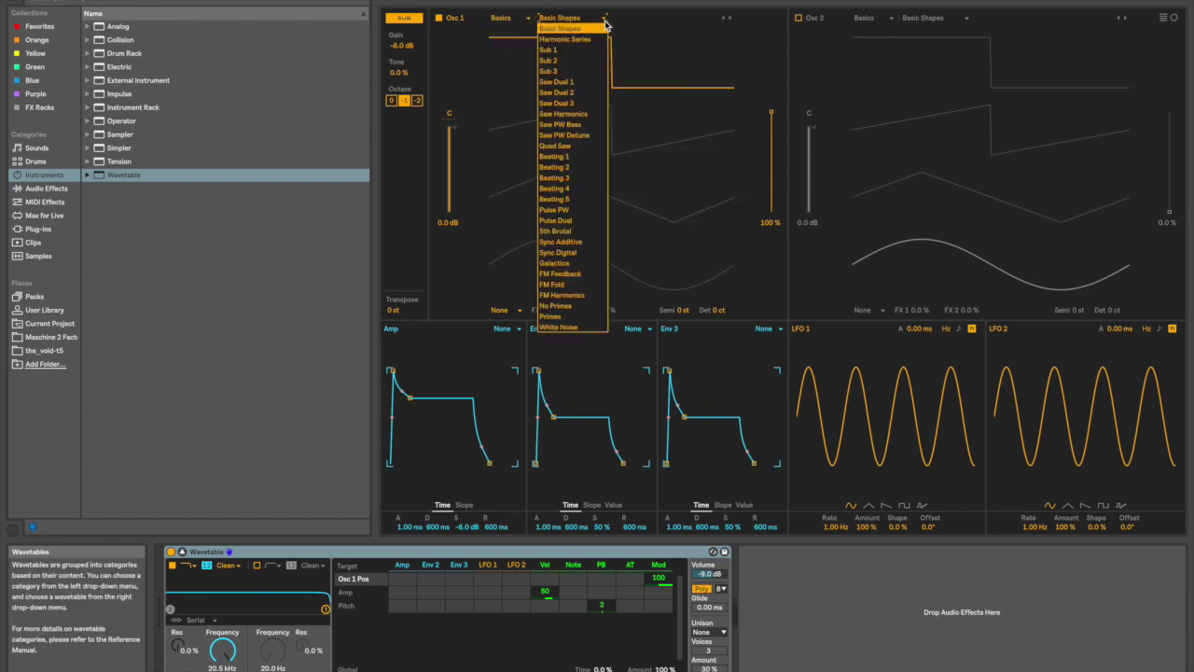
{"action": "left_click", "coordinate": [580, 92]}
{"action": "mouse_move", "coordinate": [770, 112]}
{"action": "left_mouse_down"}
{"action": "mouse_move", "coordinate": [771, 192]}
{"action": "mouse_move", "coordinate": [773, 118]}
{"action": "left_mouse_up"}
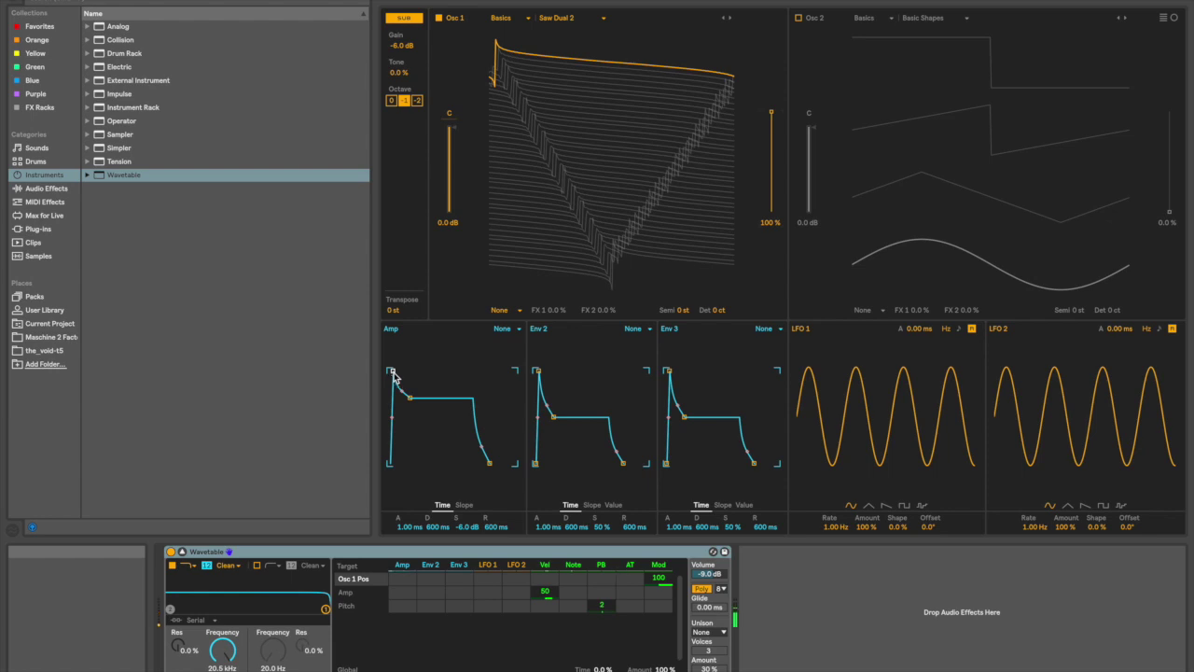
Shorten the Amp envelope's attack to 0.00 ms and set Env 2's loop mode to Trigger.
{"action": "mouse_move", "coordinate": [392, 373]}
{"action": "left_mouse_down"}
{"action": "mouse_move", "coordinate": [429, 374]}
{"action": "mouse_move", "coordinate": [390, 373]}
{"action": "left_mouse_up"}
{"action": "left_click", "coordinate": [633, 329]}
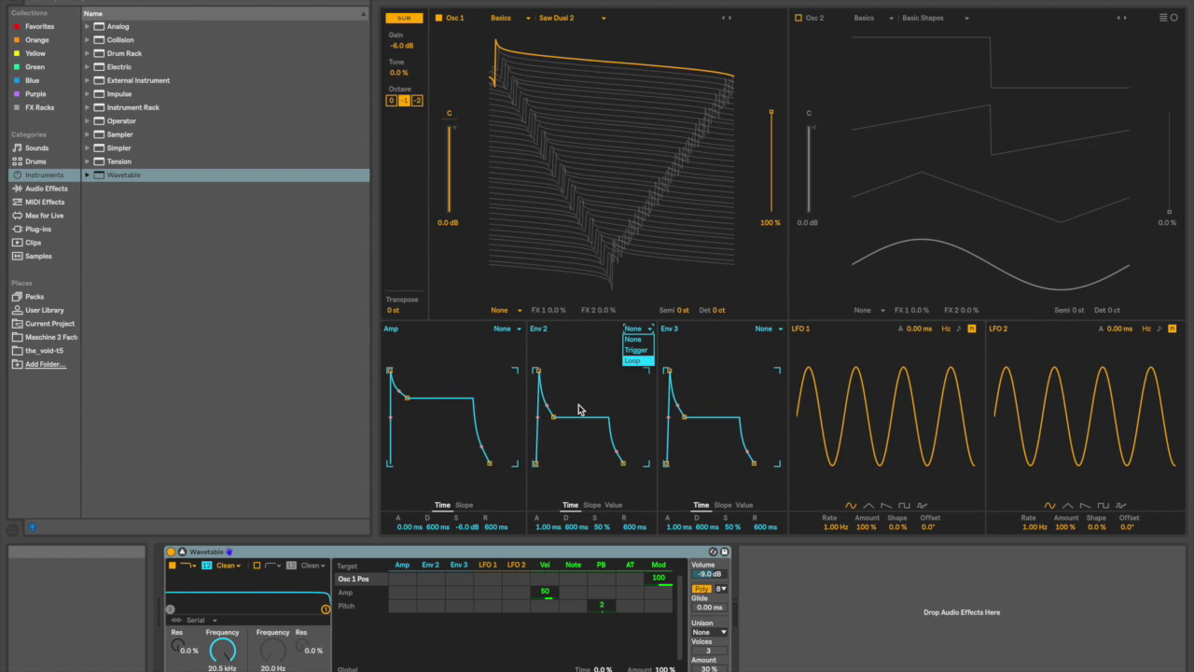
{"action": "left_click", "coordinate": [639, 350]}
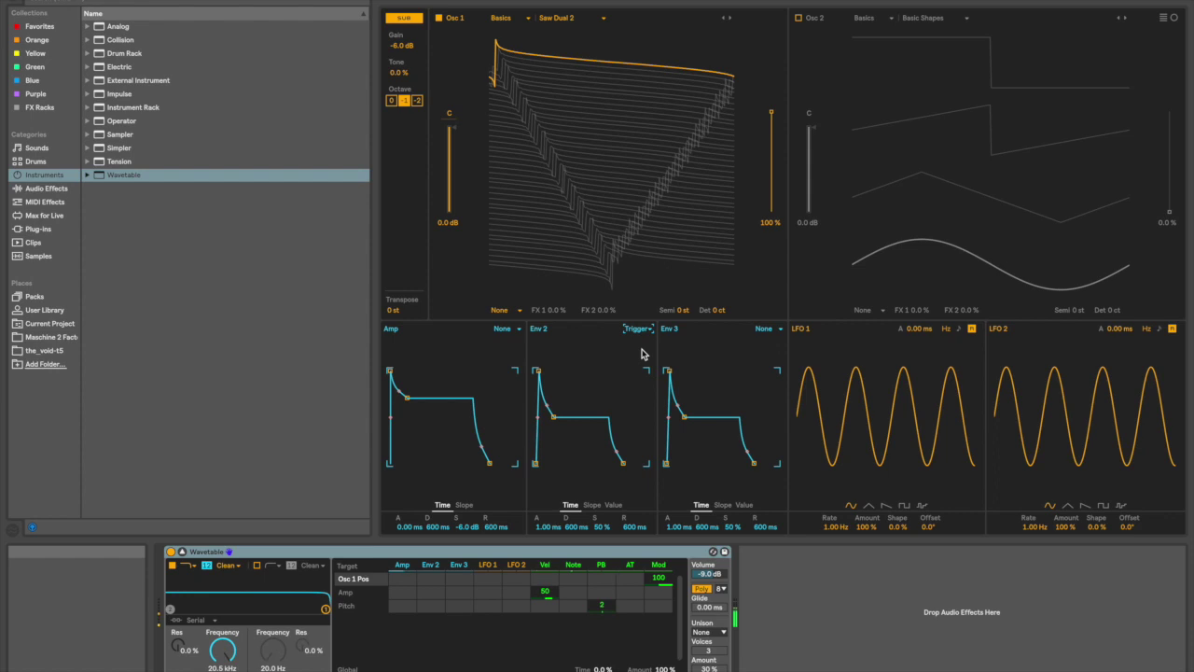
{"action": "left_click", "coordinate": [642, 332]}
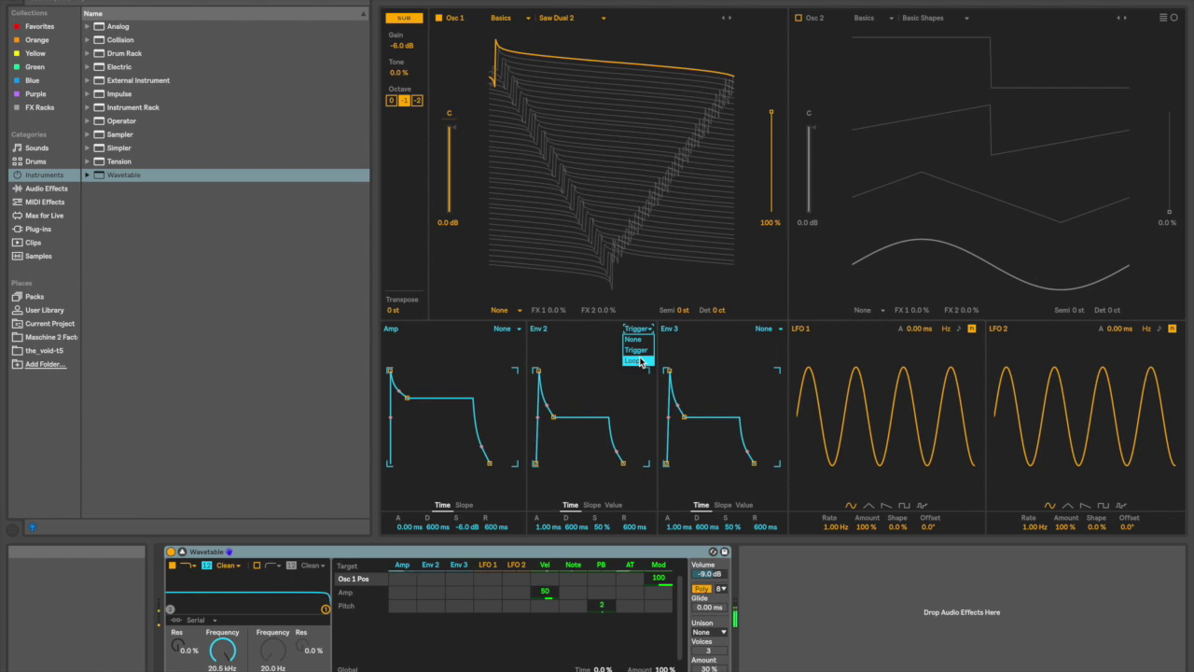
{"action": "left_click", "coordinate": [636, 350]}
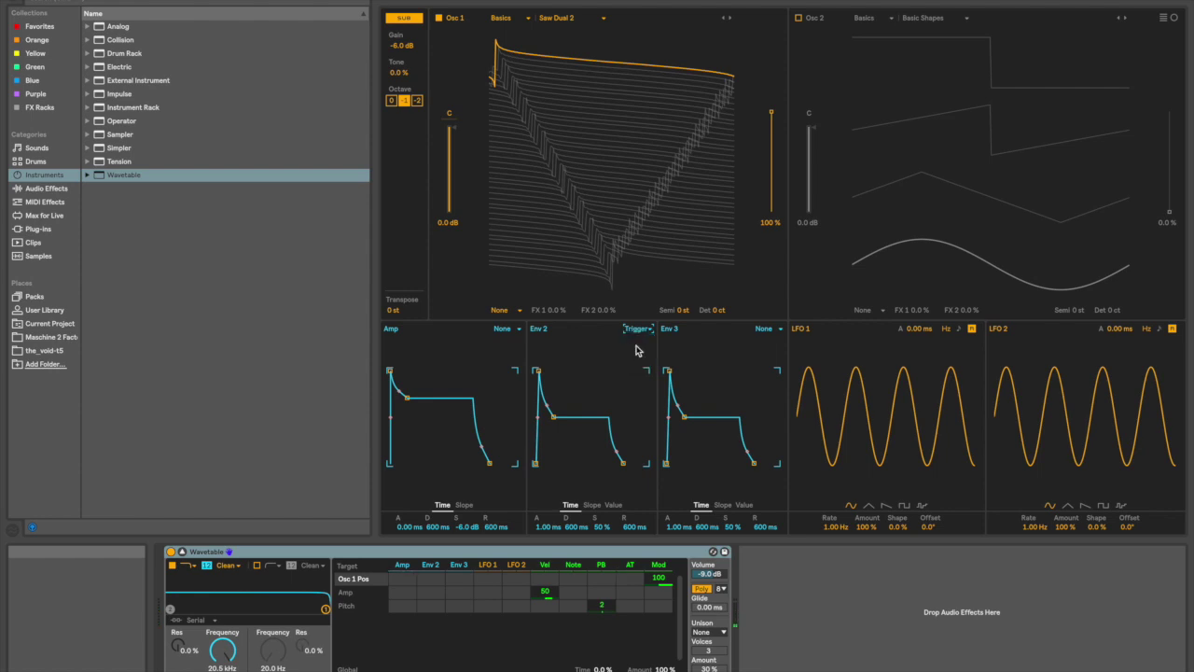
Lower Osc 1's wave position to 2.1% and modulate it with Env 2 at 100, using a 1.50 s Env 2 attack.
{"action": "left_click_drag", "start_coordinate": [771, 113], "coordinate": [771, 210]}
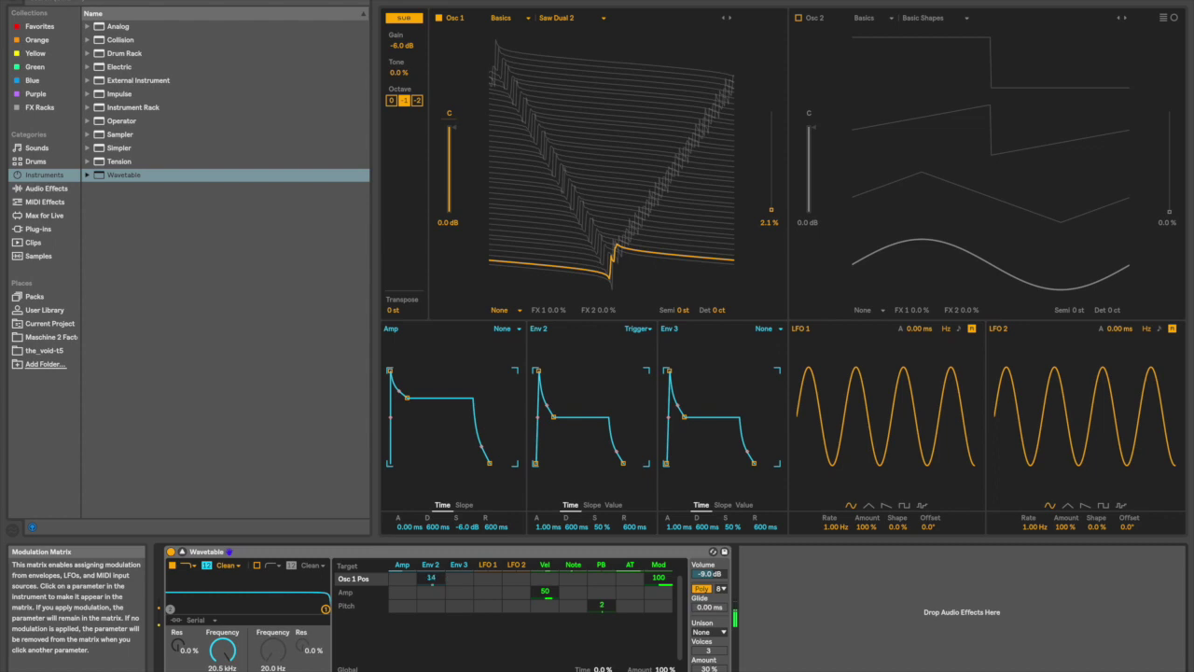
{"action": "left_click_drag", "start_coordinate": [431, 578], "coordinate": [434, 578]}
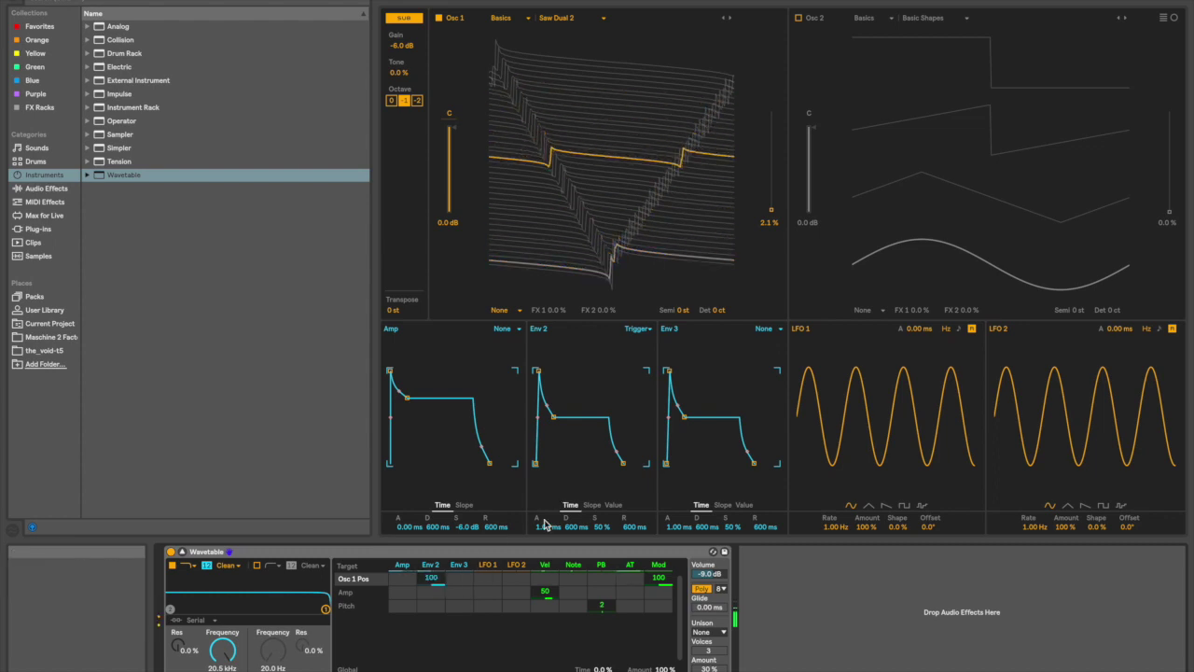
{"action": "left_click_drag", "start_coordinate": [546, 526], "coordinate": [544, 527]}
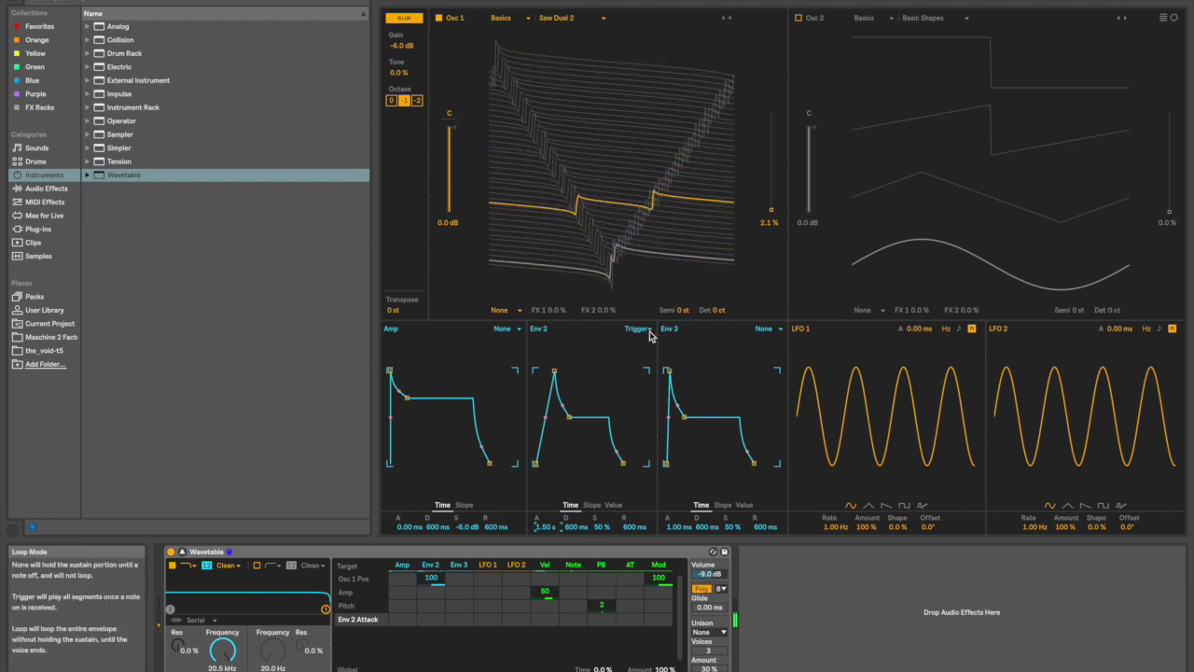
Switch the instrument from Poly to Mono and set a glide time of 9.71 ms.
{"action": "left_click", "coordinate": [703, 588]}
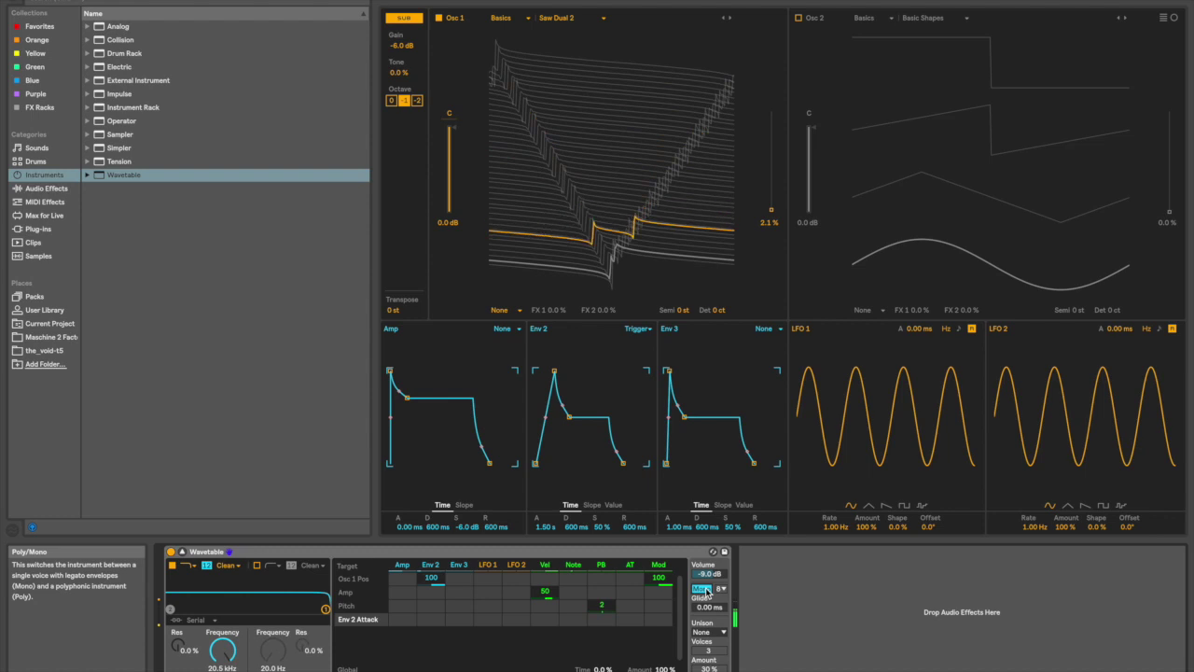
{"action": "left_click", "coordinate": [713, 611]}
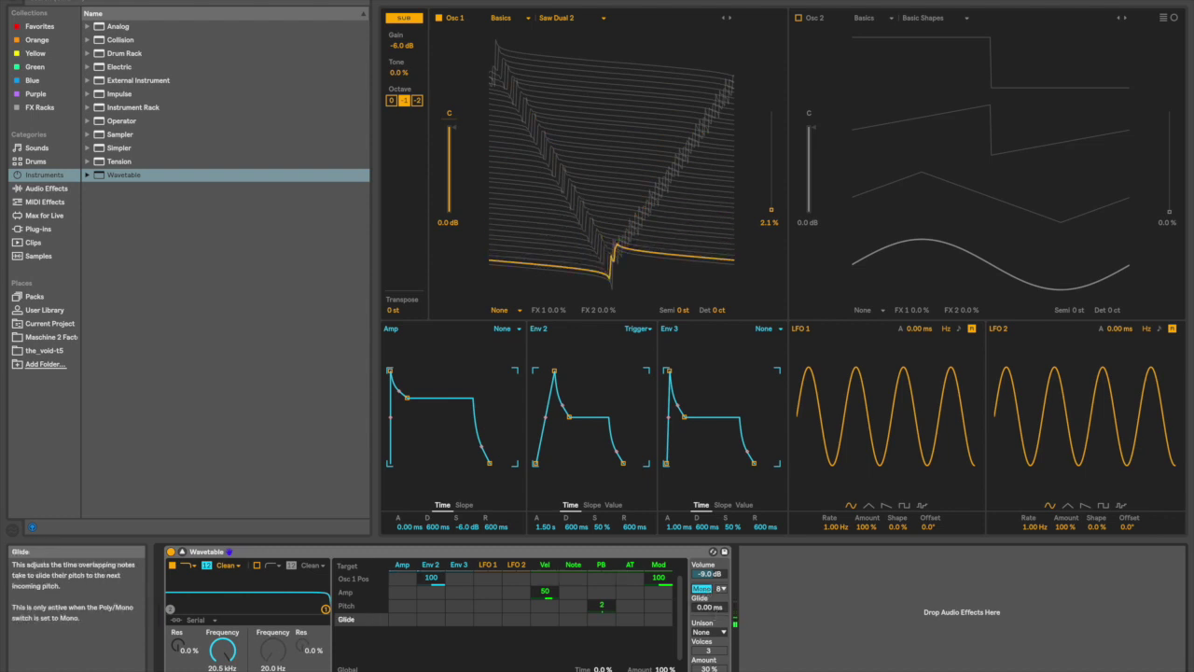
{"action": "left_click_drag", "start_coordinate": [713, 611], "coordinate": [716, 612]}
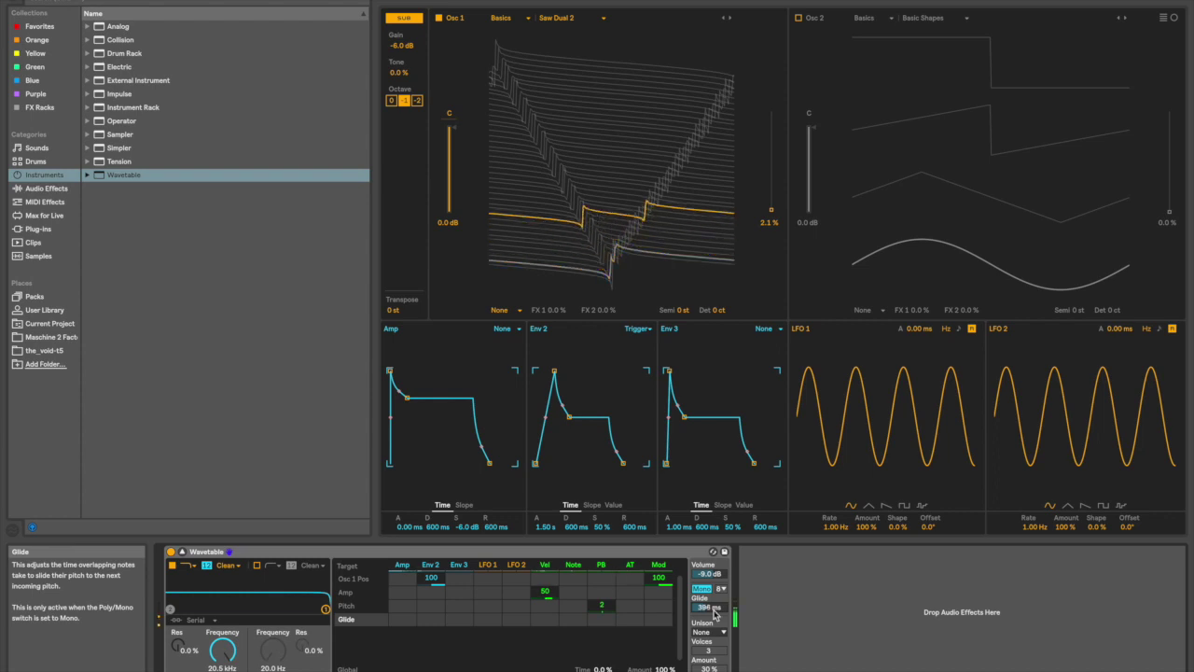
{"action": "left_click_drag", "start_coordinate": [711, 608], "coordinate": [712, 644]}
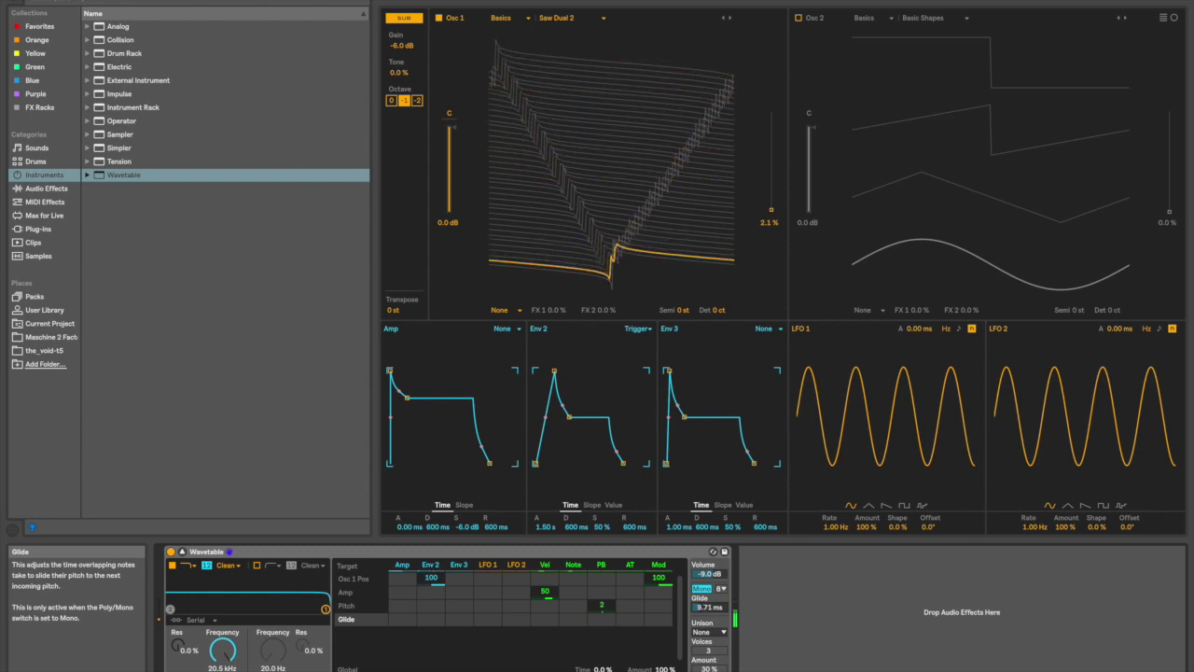
Try Shimmer unison, set the unison amount to 34%, and change the unison mode to Position Spread.
{"action": "left_click", "coordinate": [724, 632]}
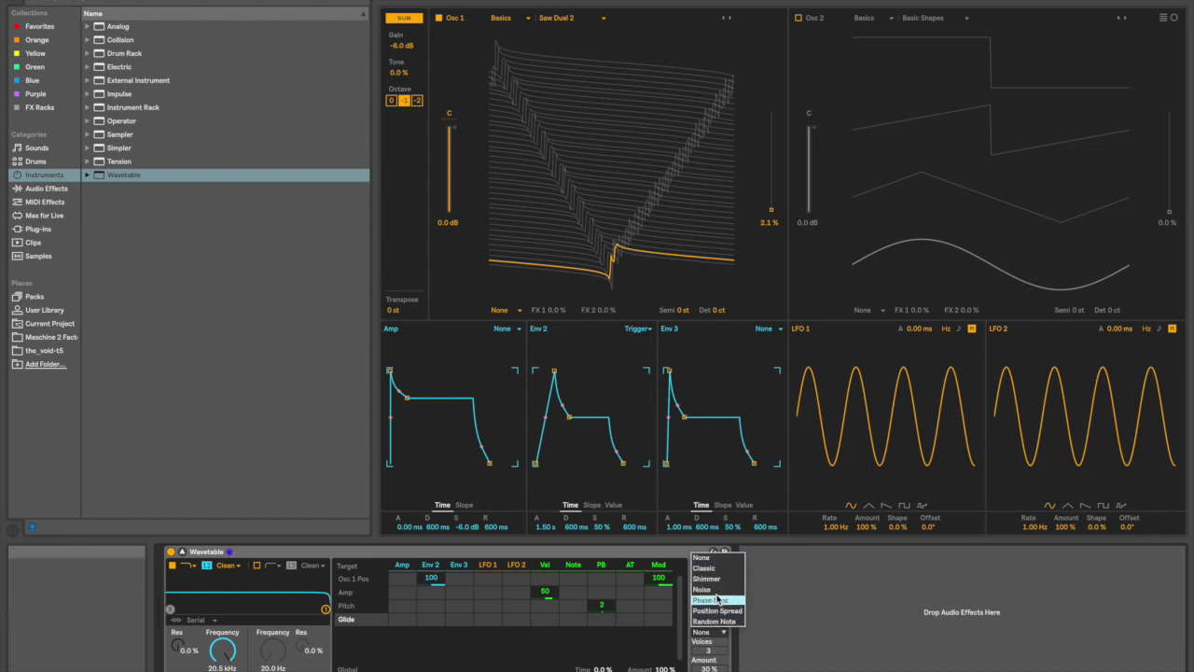
{"action": "left_click", "coordinate": [720, 578]}
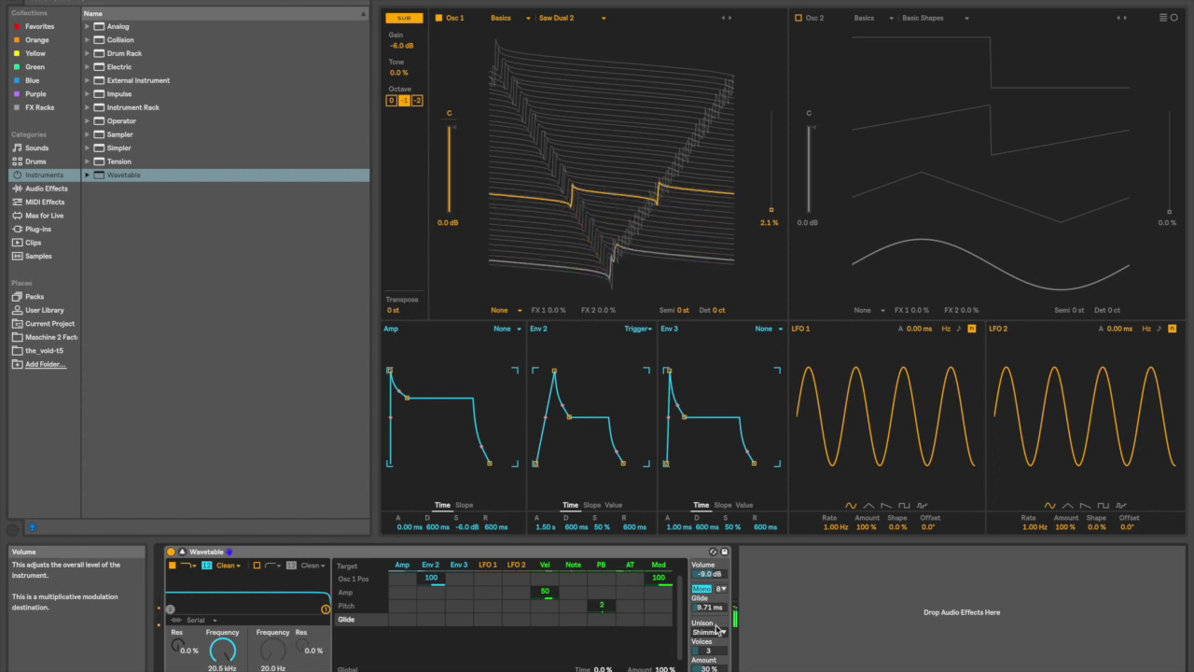
{"action": "left_click_drag", "start_coordinate": [706, 668], "coordinate": [706, 662]}
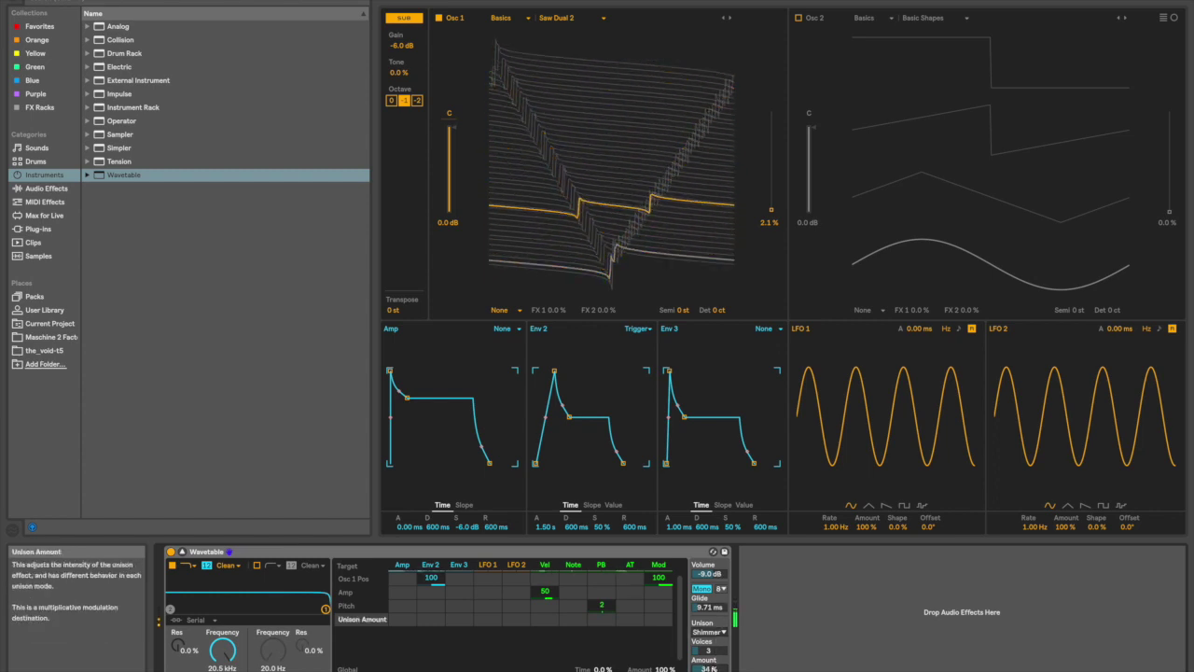
{"action": "left_click", "coordinate": [718, 634]}
{"action": "left_click", "coordinate": [716, 613]}
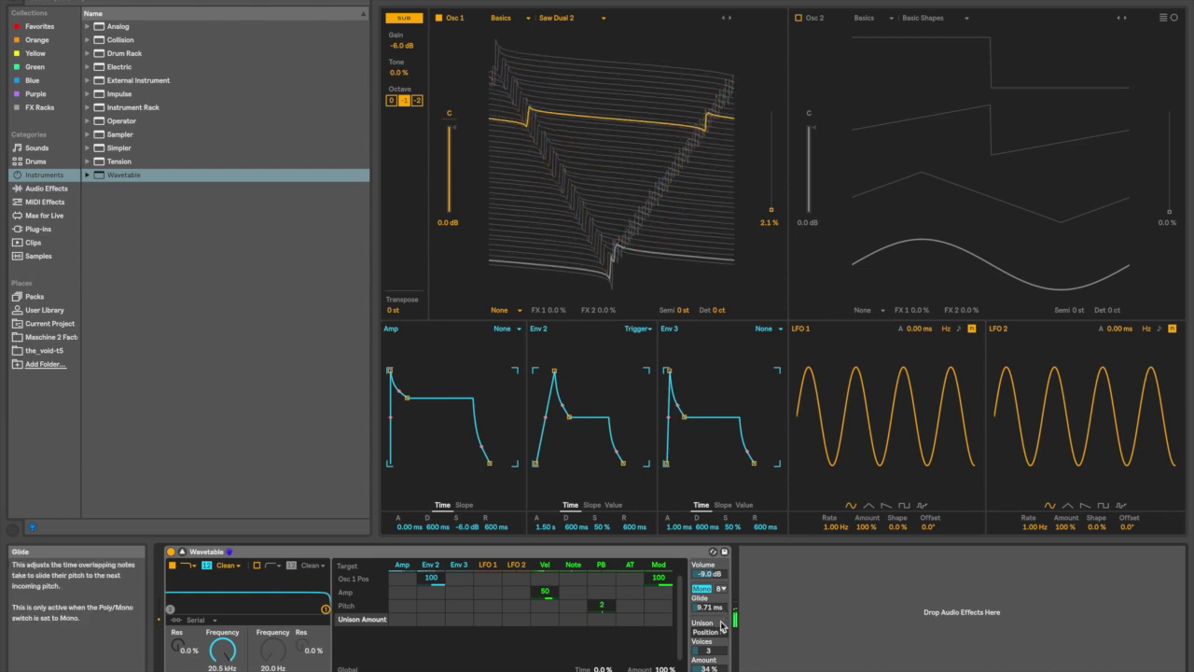
Change the unison mode from Position Spread to Shimmer.
{"action": "left_click", "coordinate": [716, 631]}
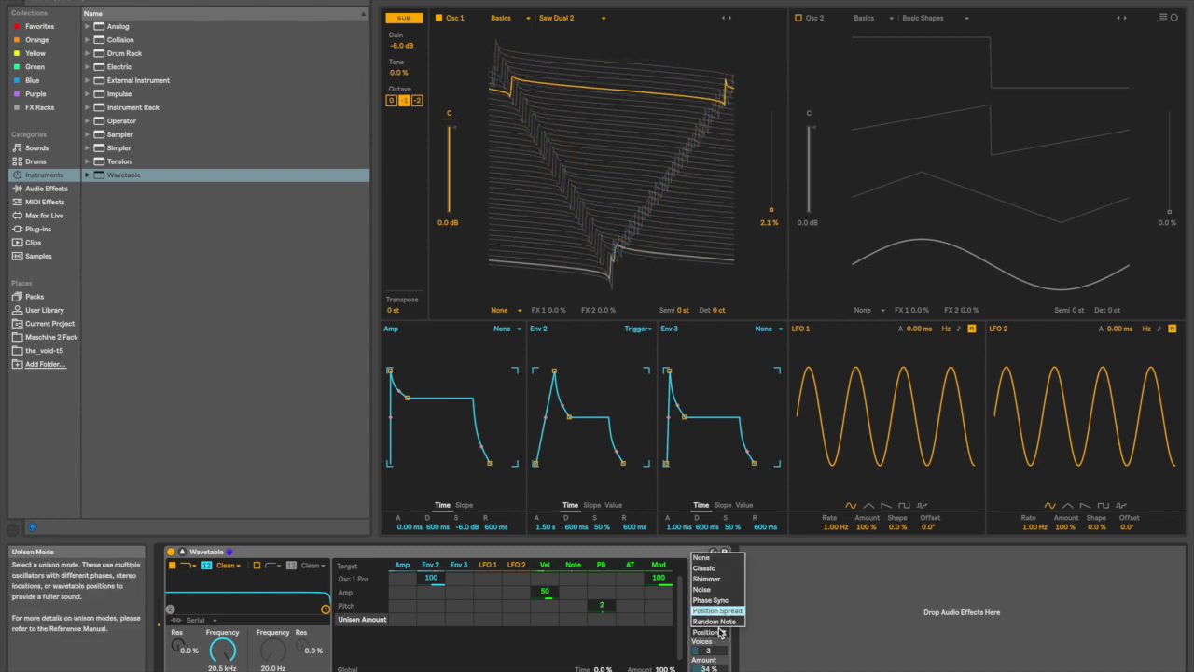
{"action": "left_click", "coordinate": [720, 580]}
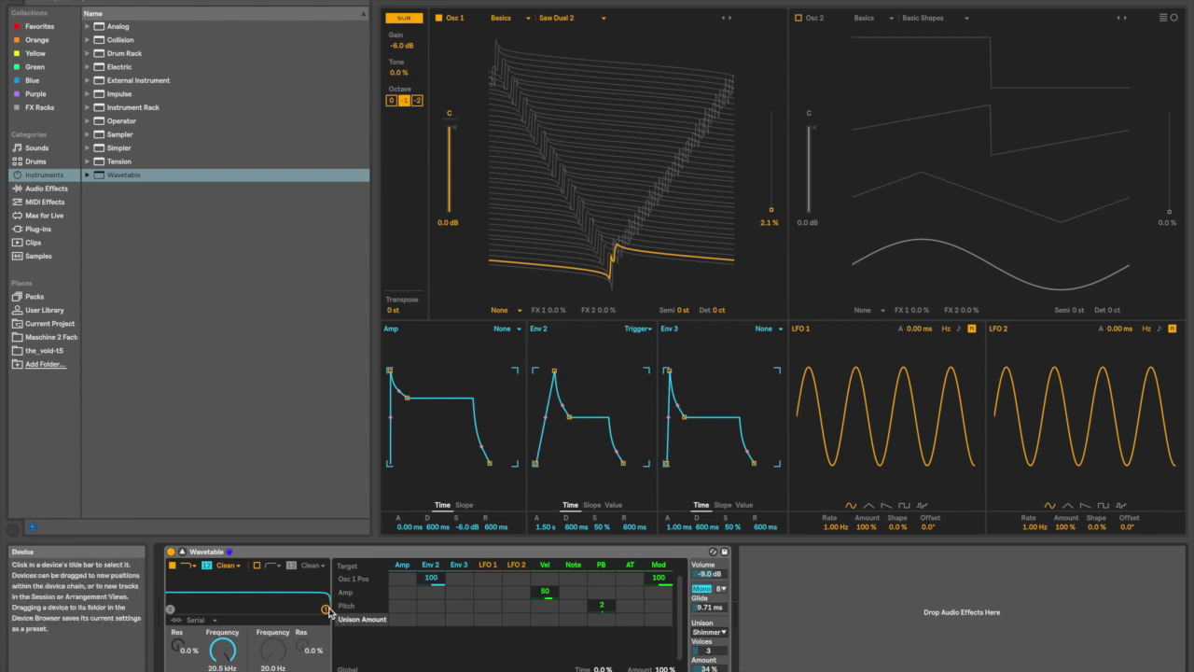
Check Filter 1's circuit types, keep Clean, and set its frequency to 1.30 kHz with 78% resonance.
{"action": "left_click", "coordinate": [236, 566]}
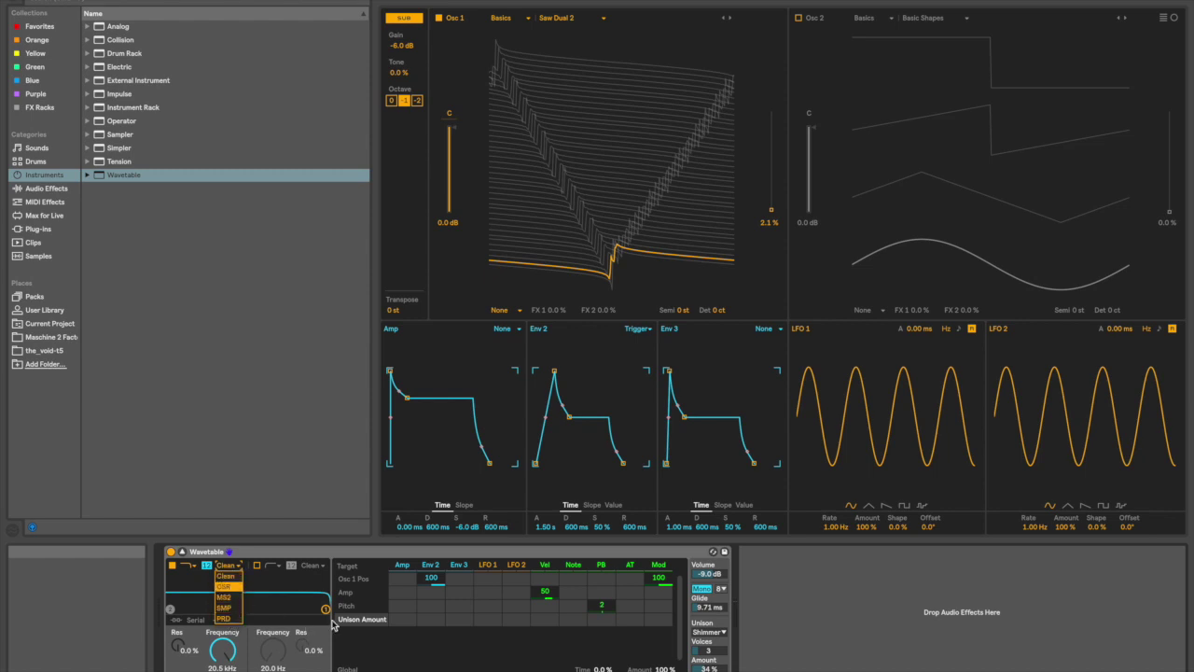
{"action": "left_click", "coordinate": [378, 662]}
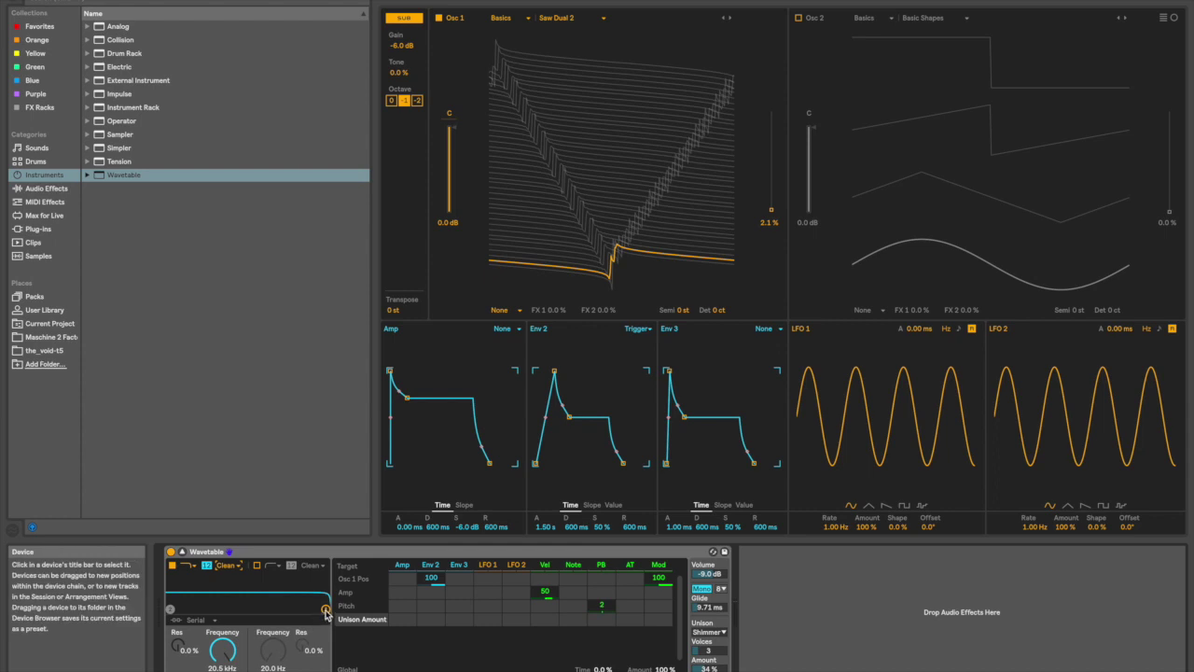
{"action": "left_click_drag", "start_coordinate": [324, 581], "coordinate": [270, 593]}
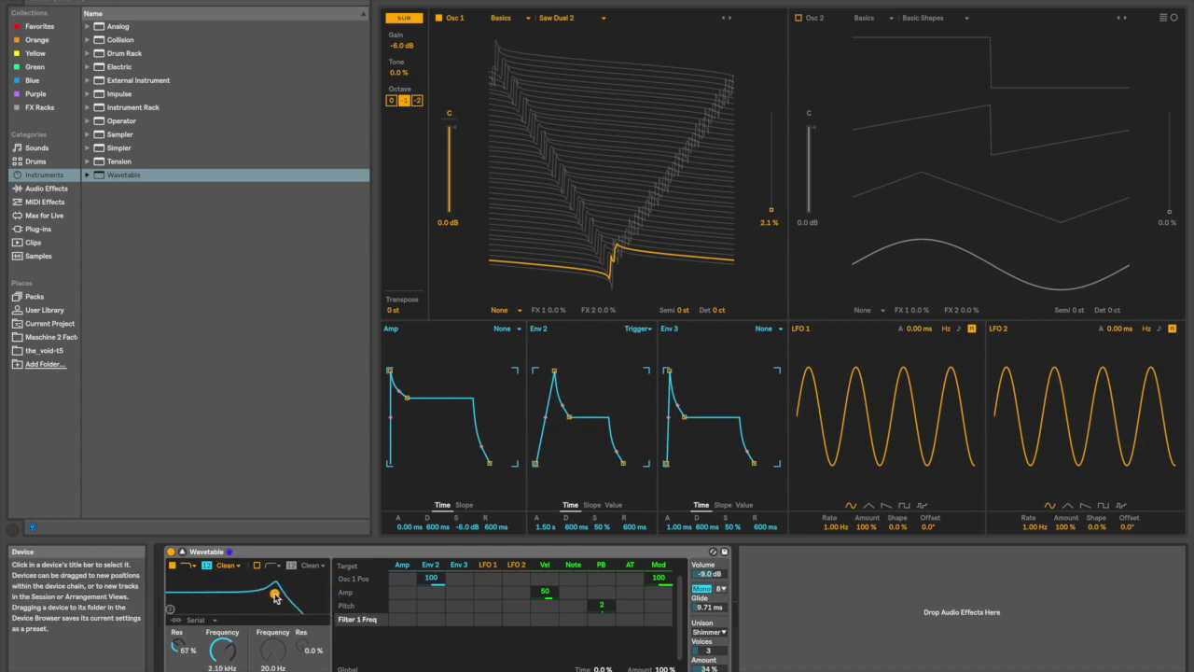
{"action": "mouse_move", "coordinate": [276, 598]}
{"action": "left_mouse_down"}
{"action": "mouse_move", "coordinate": [228, 595]}
{"action": "mouse_move", "coordinate": [290, 585]}
{"action": "mouse_move", "coordinate": [264, 585]}
{"action": "left_mouse_up"}
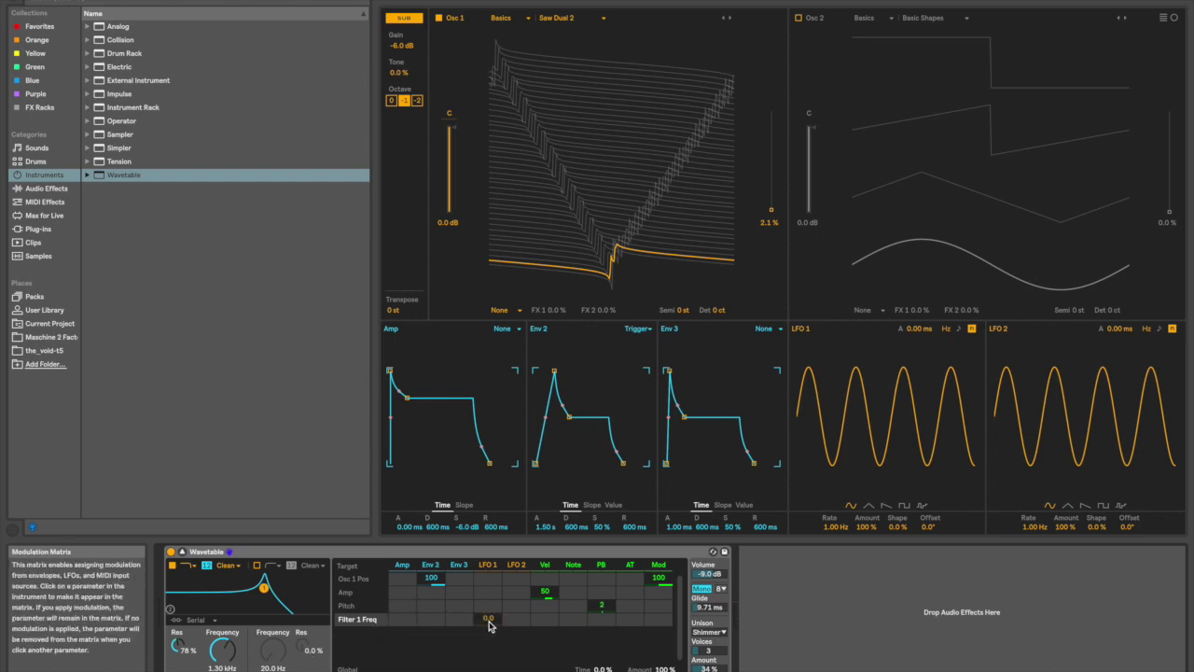
Modulate Filter 1's frequency with LFO 1 at 100, and sync LFO 1 to the song tempo at a 1/8 rate.
{"action": "left_click_drag", "start_coordinate": [488, 620], "coordinate": [492, 625]}
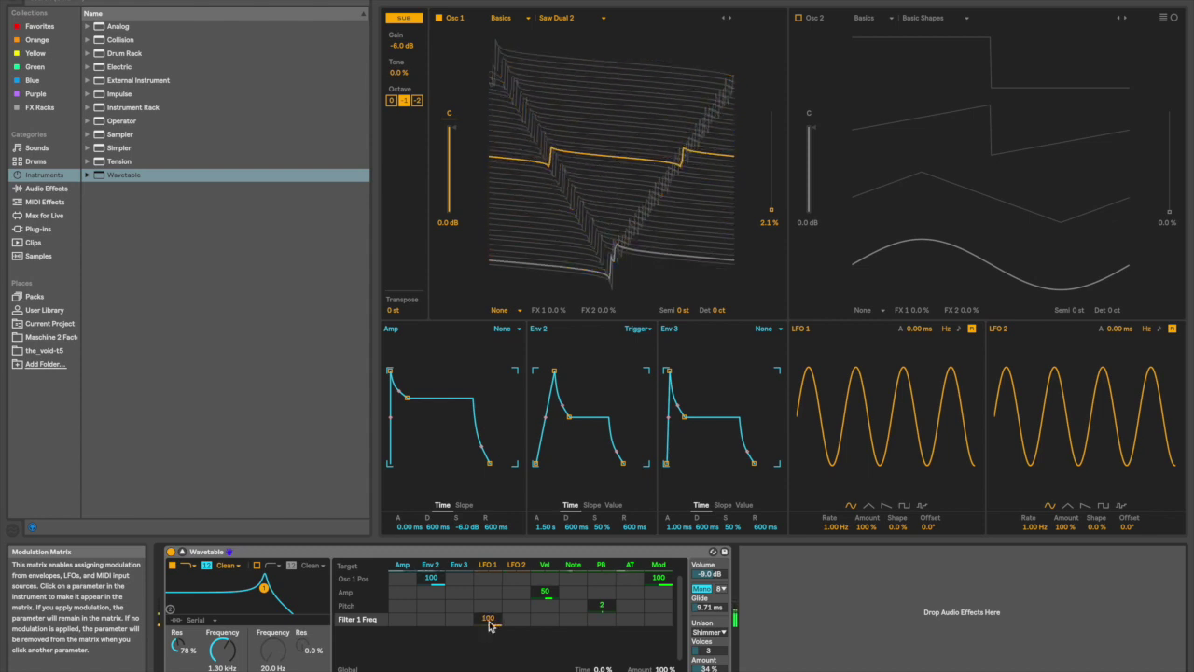
{"action": "left_click", "coordinate": [958, 333]}
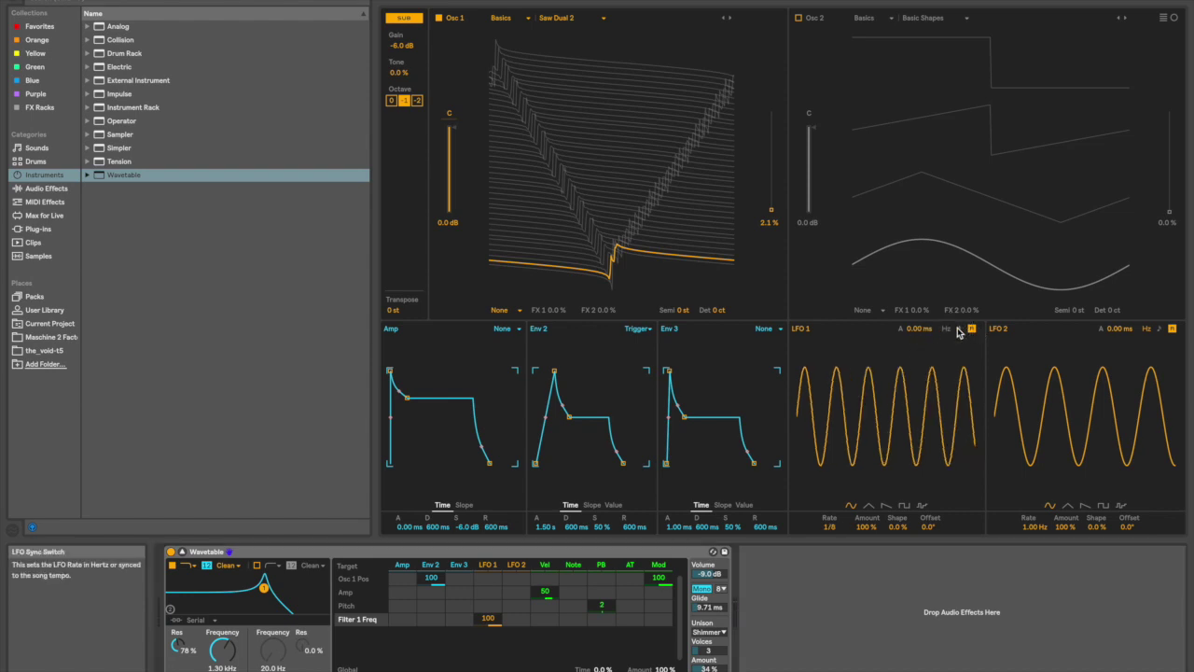
{"action": "left_click_drag", "start_coordinate": [824, 527], "coordinate": [825, 523]}
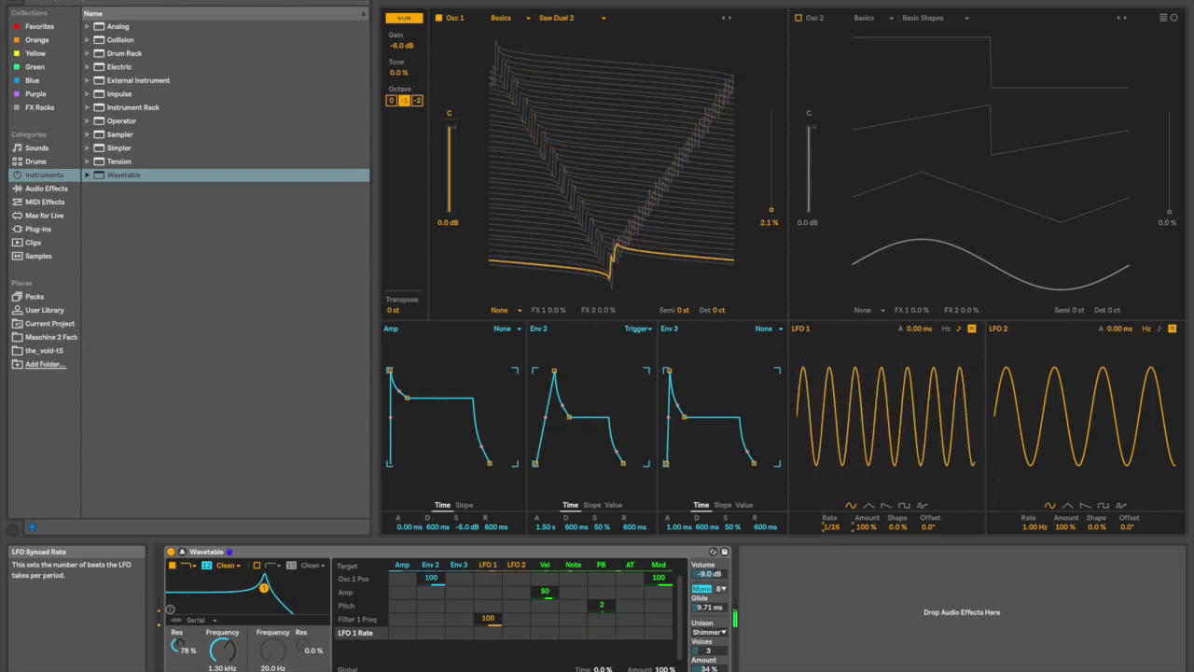
{"action": "left_click_drag", "start_coordinate": [824, 527], "coordinate": [825, 530]}
{"action": "left_click_drag", "start_coordinate": [824, 527], "coordinate": [824, 530]}
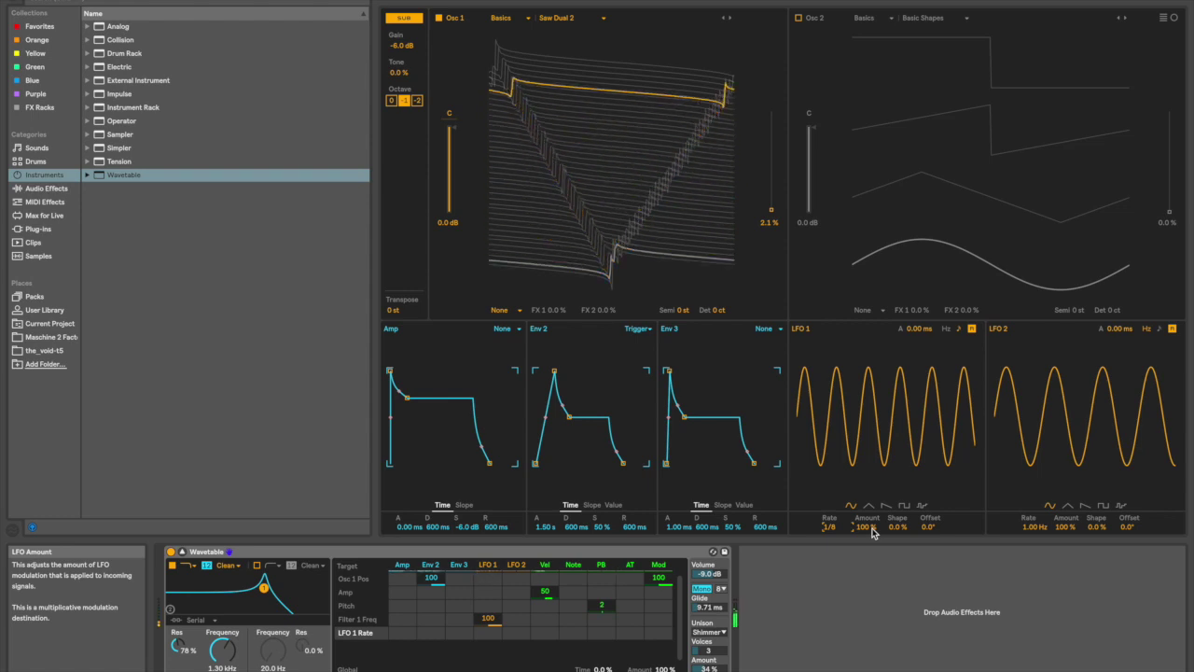
Lower Filter 1's frequency to about 838 Hz with 81% resonance, and try LFO 1's amount at 71%.
{"action": "left_click_drag", "start_coordinate": [264, 585], "coordinate": [294, 573]}
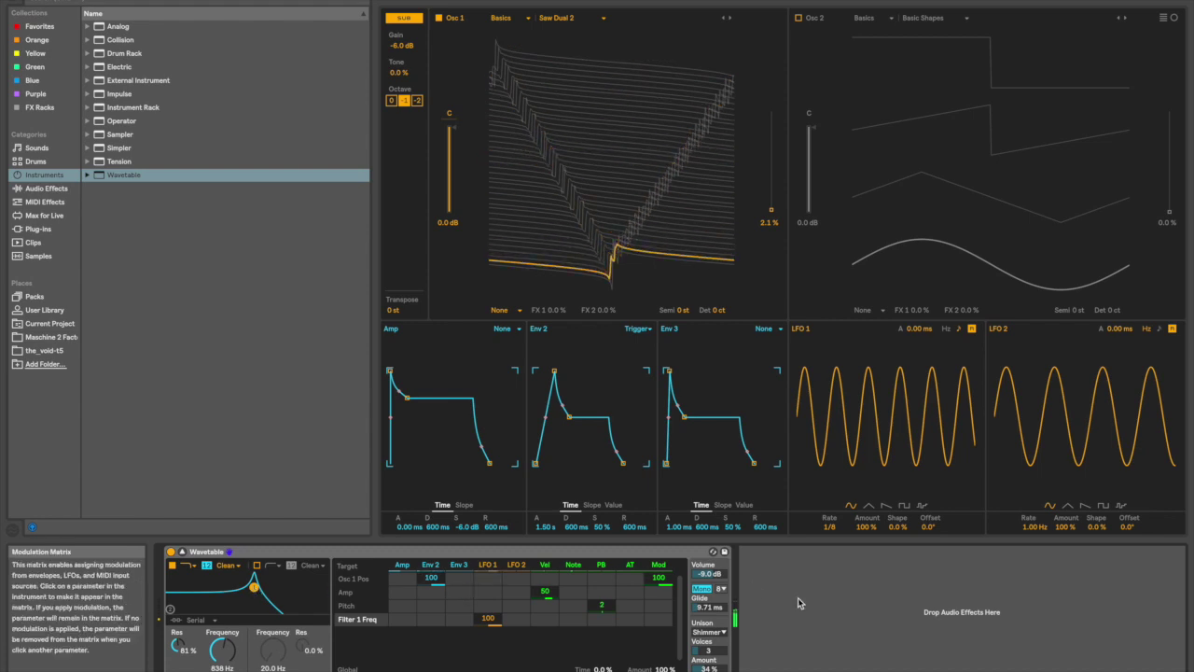
{"action": "mouse_move", "coordinate": [864, 528]}
{"action": "left_mouse_down"}
{"action": "mouse_move", "coordinate": [865, 616]}
{"action": "mouse_move", "coordinate": [865, 531]}
{"action": "left_mouse_up"}
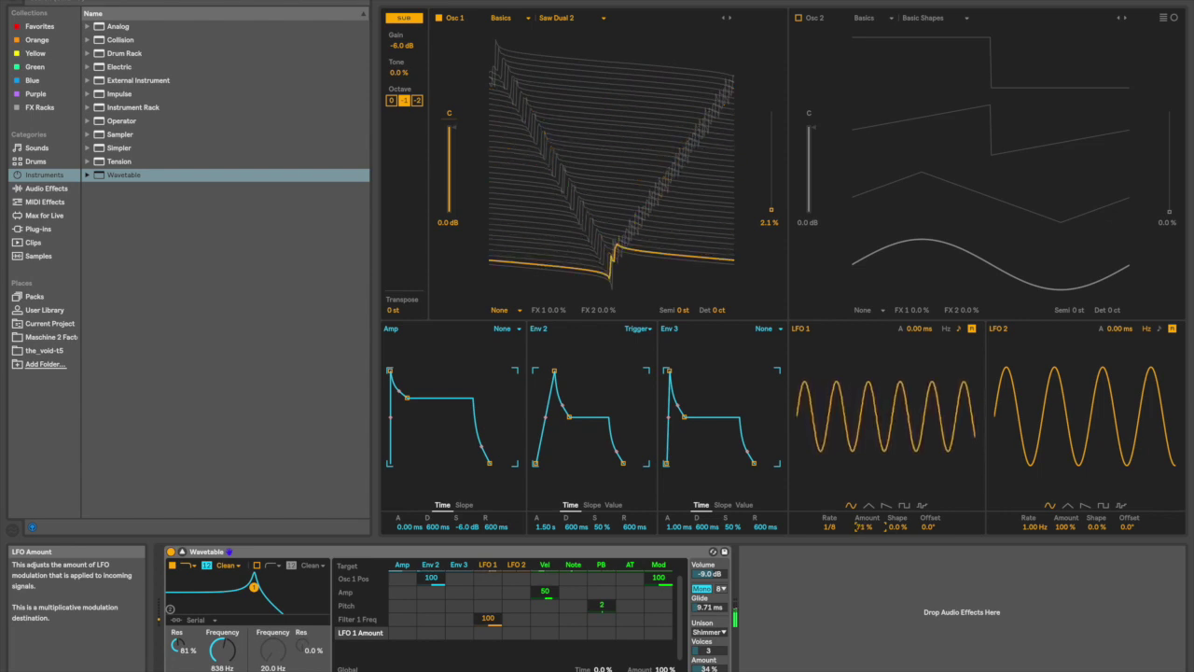
Audition LFO 1's triangle, saw, square and random waveforms at 100% amount, and return to sine.
{"action": "left_click", "coordinate": [868, 505]}
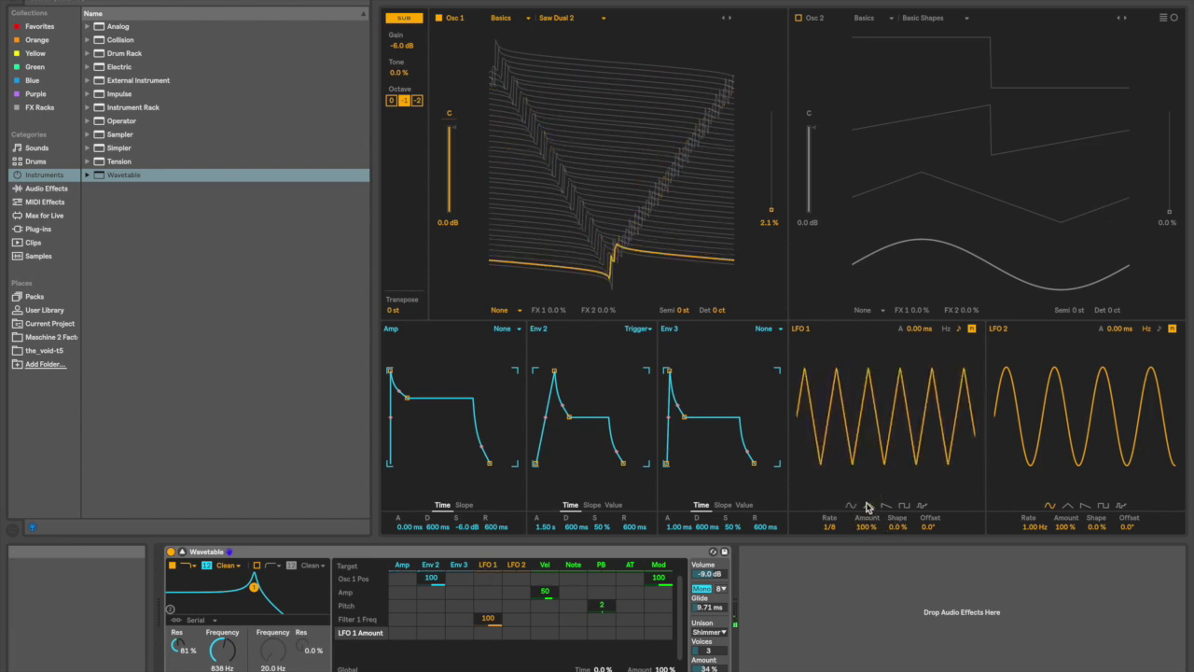
{"action": "left_click", "coordinate": [886, 506]}
{"action": "left_click", "coordinate": [852, 506]}
{"action": "left_click", "coordinate": [868, 506]}
{"action": "left_click", "coordinate": [887, 507]}
{"action": "left_click", "coordinate": [904, 506]}
{"action": "left_click", "coordinate": [921, 506]}
{"action": "left_click", "coordinate": [853, 506]}
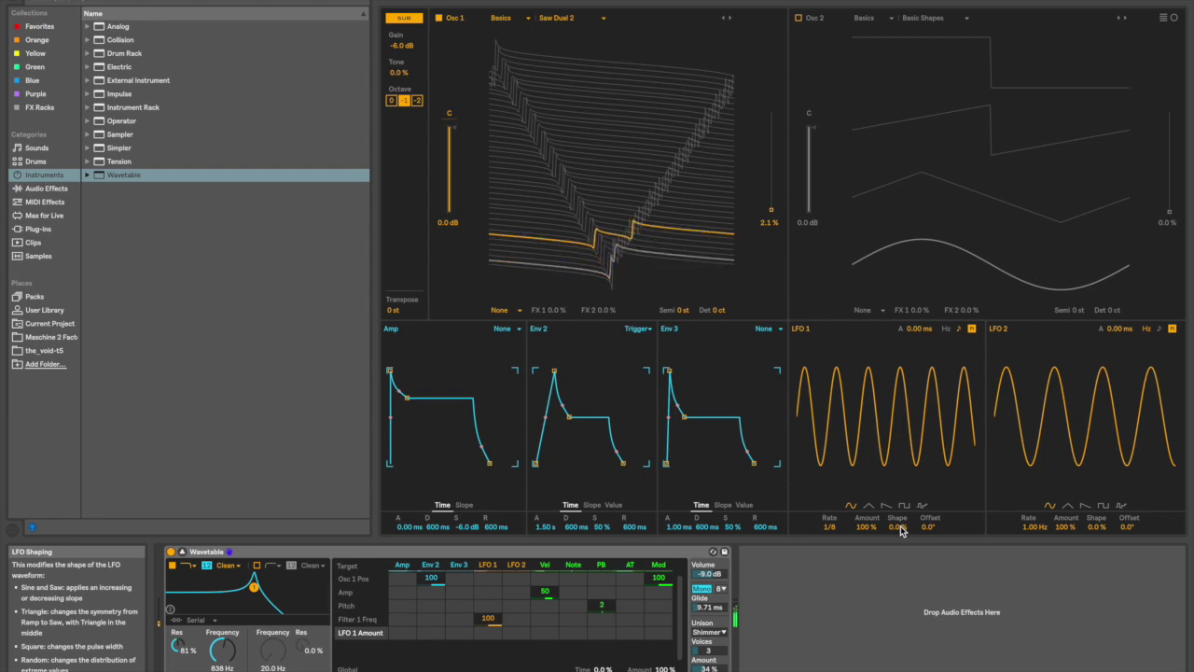
Try a negative shape on LFO 1's sine wave, and set the shape to 89%.
{"action": "mouse_move", "coordinate": [899, 528]}
{"action": "left_mouse_down"}
{"action": "mouse_move", "coordinate": [898, 494]}
{"action": "mouse_move", "coordinate": [892, 574]}
{"action": "mouse_move", "coordinate": [889, 509]}
{"action": "left_mouse_up"}
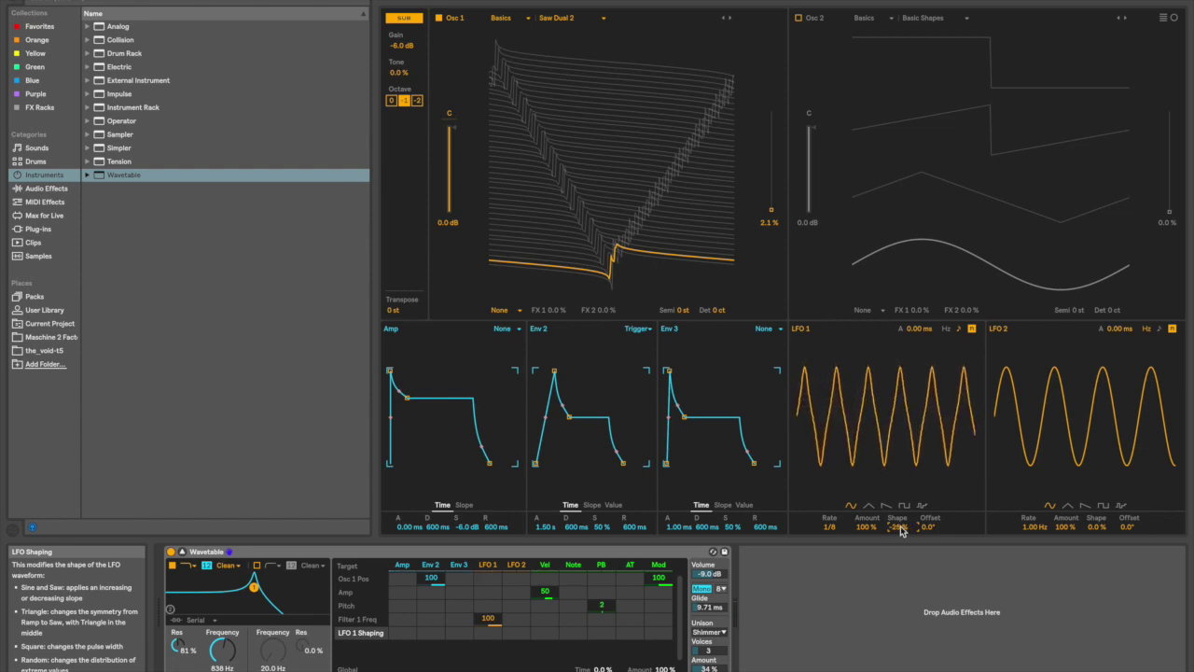
{"action": "mouse_move", "coordinate": [901, 532]}
{"action": "left_mouse_down"}
{"action": "mouse_move", "coordinate": [901, 512]}
{"action": "mouse_move", "coordinate": [891, 564]}
{"action": "mouse_move", "coordinate": [892, 492]}
{"action": "mouse_move", "coordinate": [901, 530]}
{"action": "left_mouse_up"}
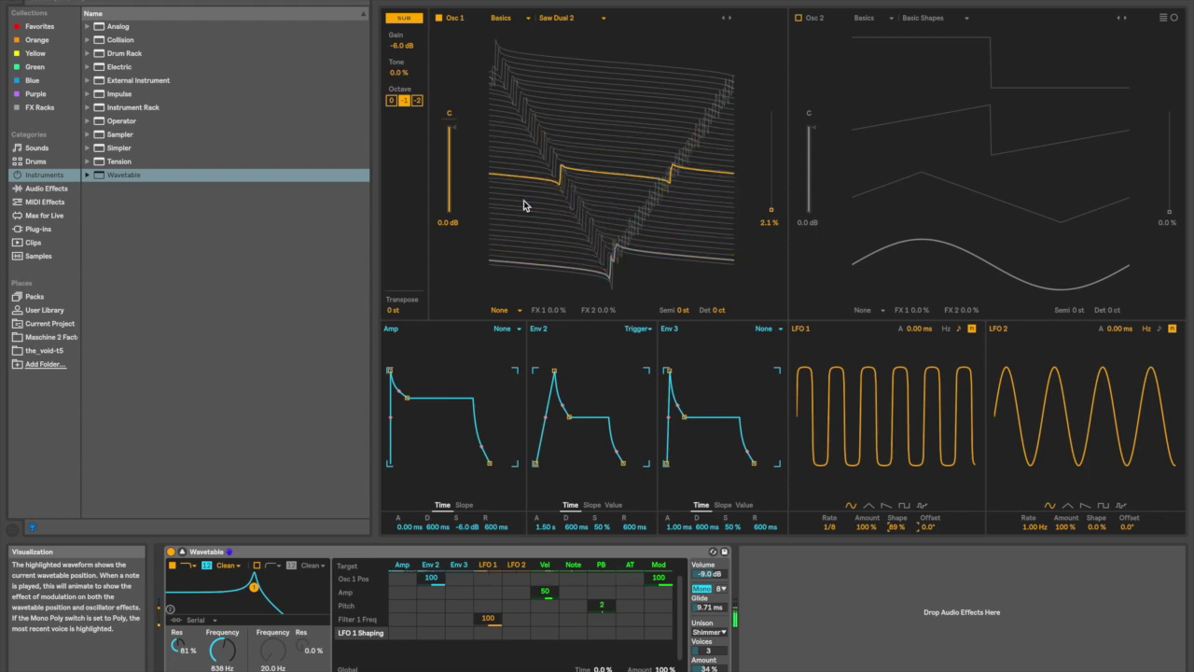
Switch the wavetable visualization to the circular view and raise Filter 1's frequency to 3.72 kHz.
{"action": "left_click", "coordinate": [1173, 21]}
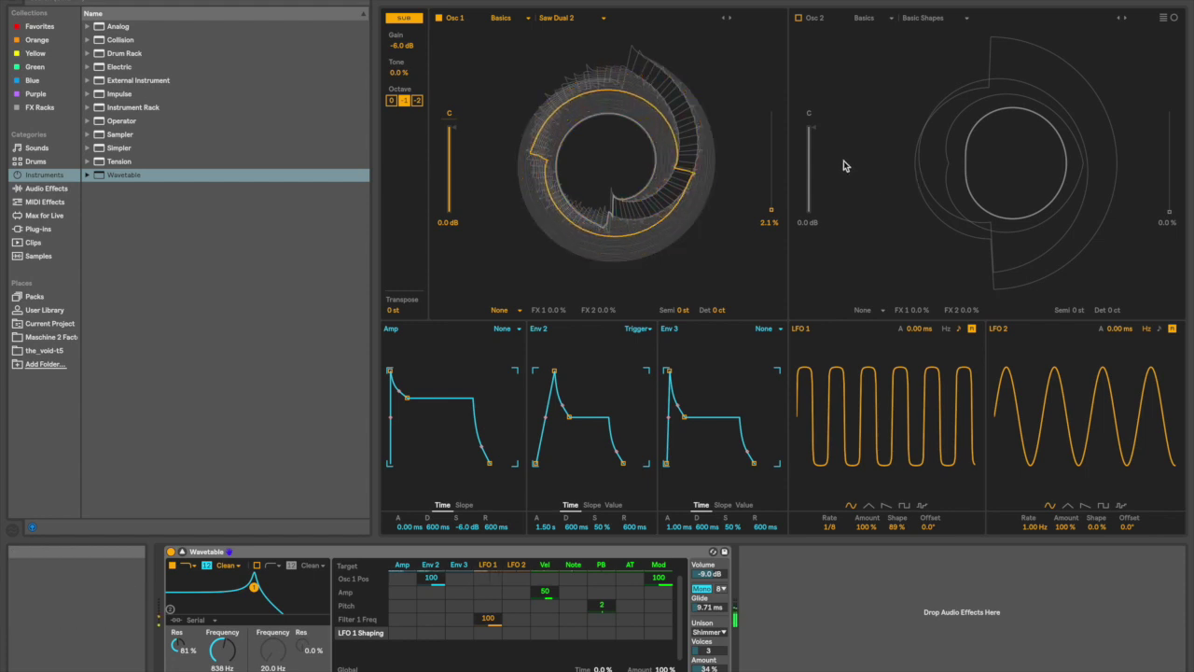
{"action": "left_click", "coordinate": [222, 647]}
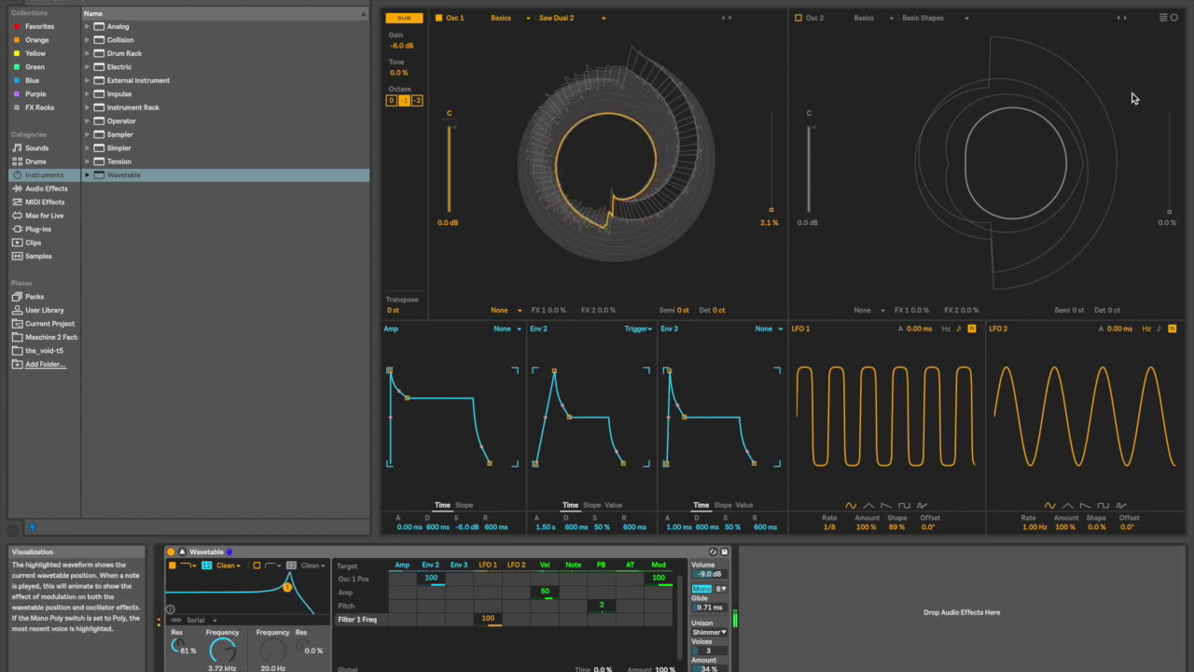
Turn on Osc 2, load the Strong Seventh wavetable from Harmonics, and sweep its wave position from 100% down to 0.0%.
{"action": "left_click", "coordinate": [800, 19]}
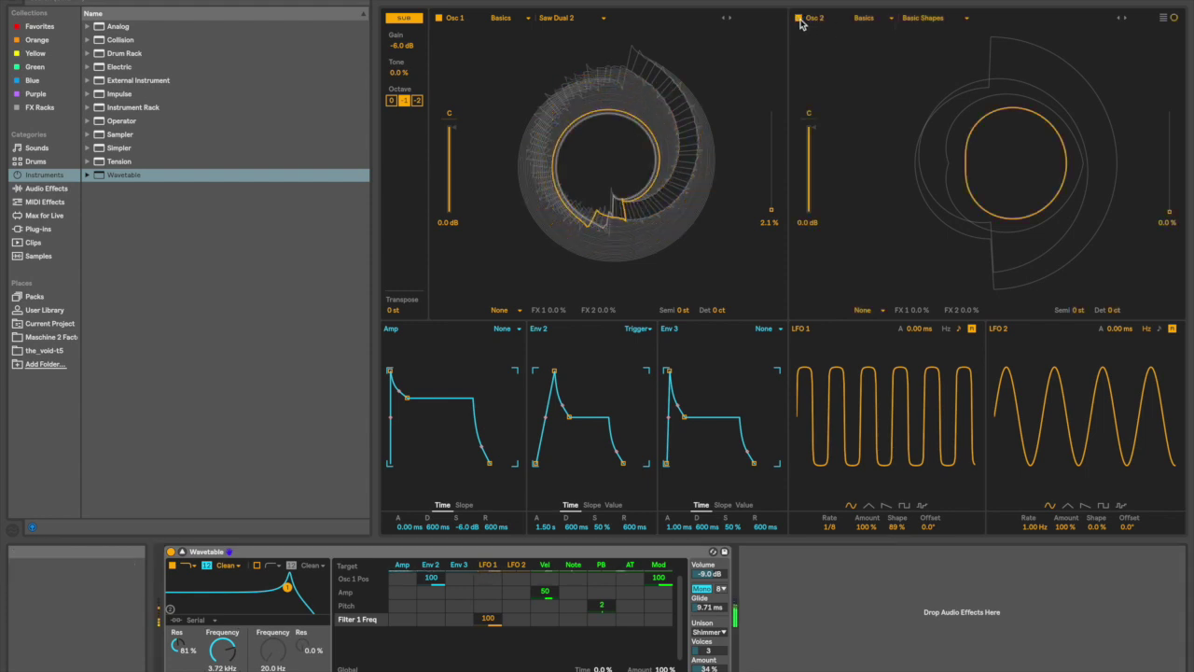
{"action": "left_click_drag", "start_coordinate": [1164, 205], "coordinate": [1164, 107]}
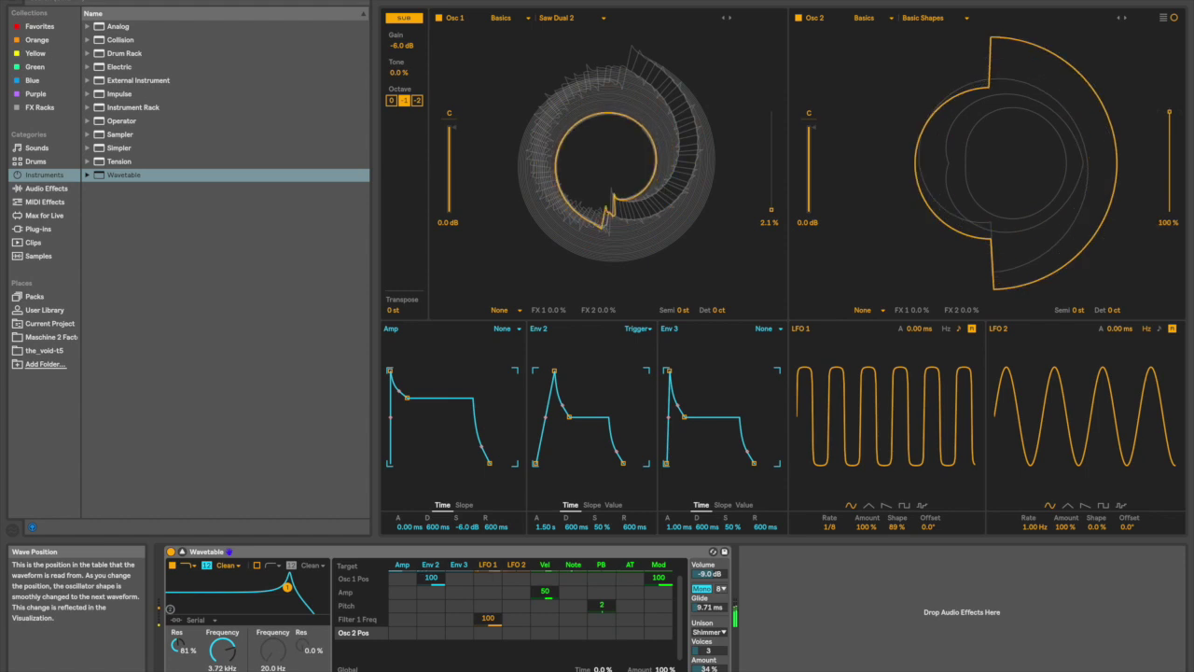
{"action": "left_click", "coordinate": [882, 19]}
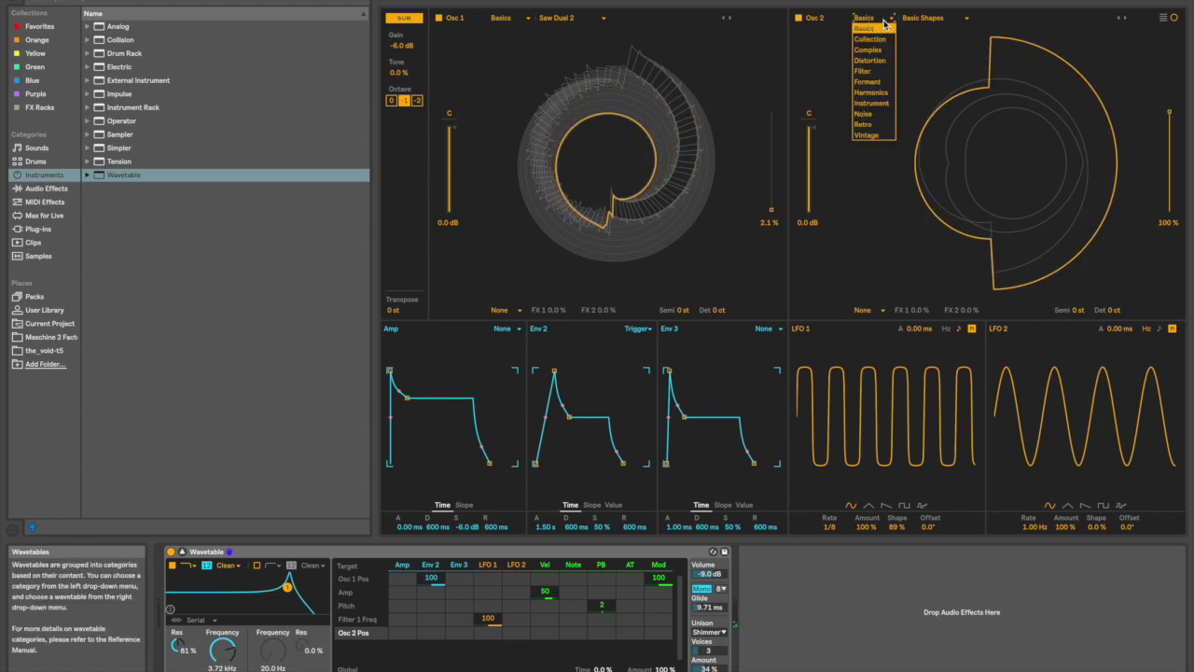
{"action": "left_click", "coordinate": [880, 94]}
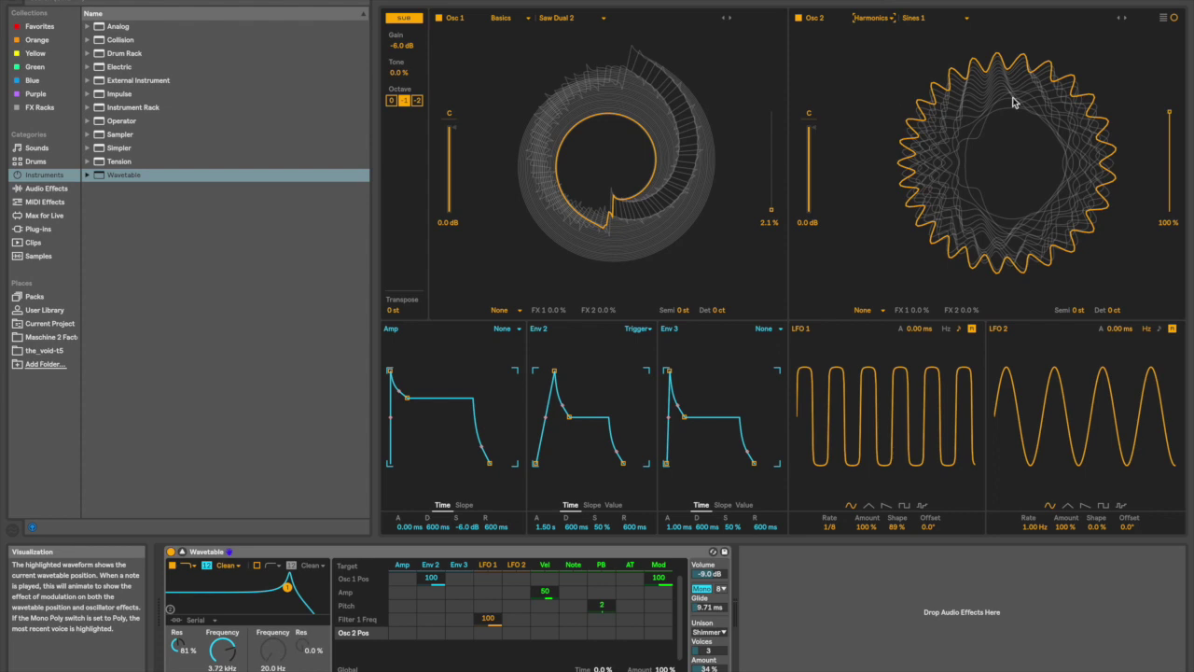
{"action": "left_click", "coordinate": [940, 17]}
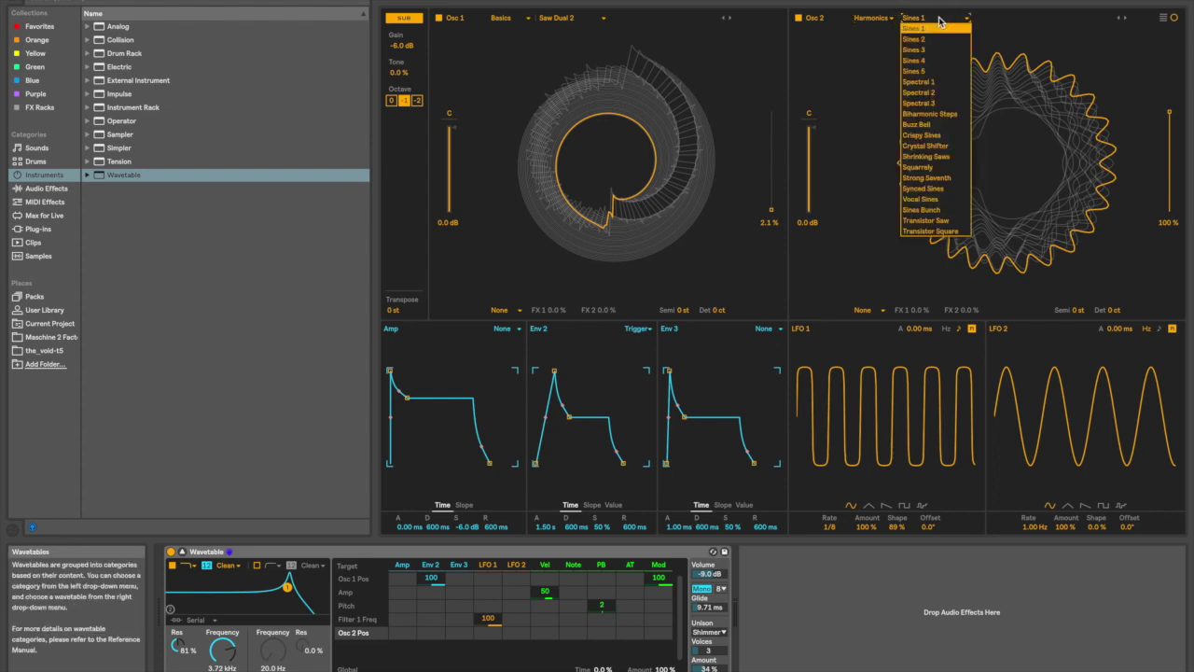
{"action": "left_click", "coordinate": [948, 178]}
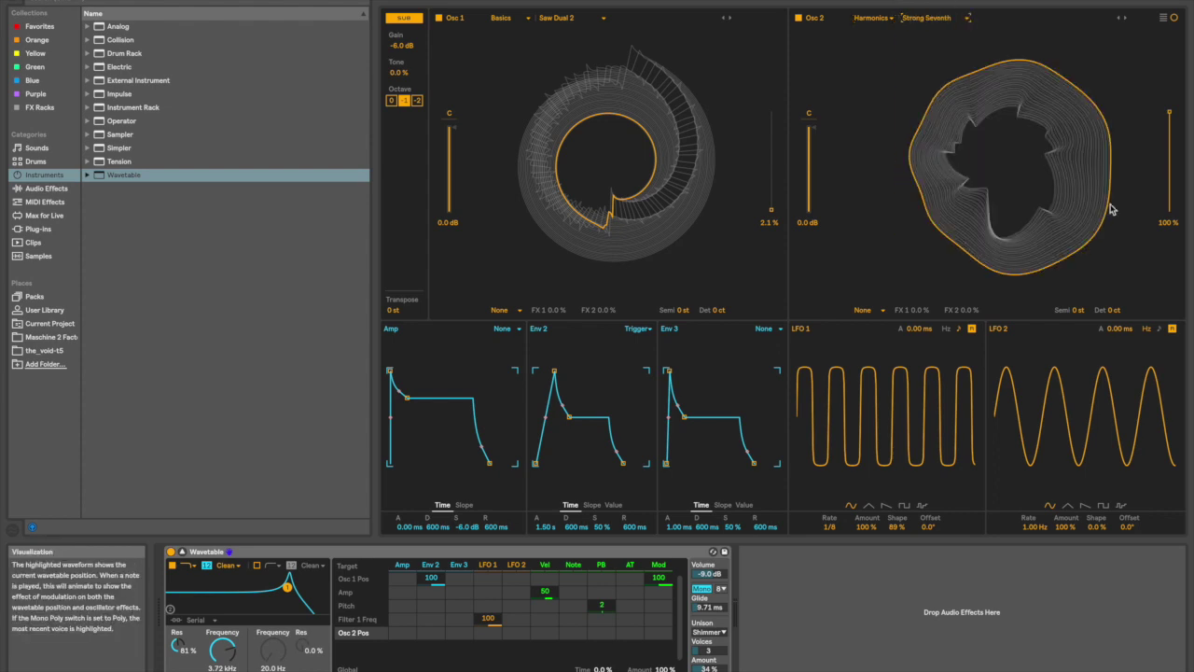
{"action": "left_click_drag", "start_coordinate": [1166, 200], "coordinate": [1166, 280]}
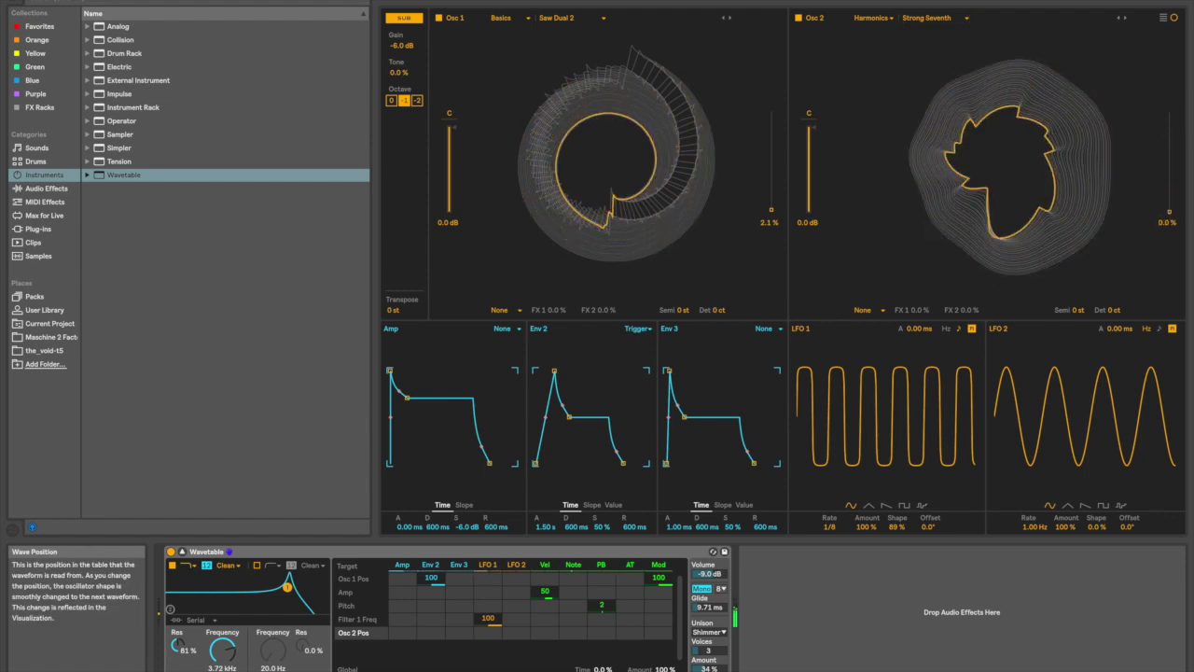
Switch Osc 2 to the Synced Sines wavetable at 0.0% position, and modulate that position with LFO 2 at 100.
{"action": "left_click", "coordinate": [1124, 18]}
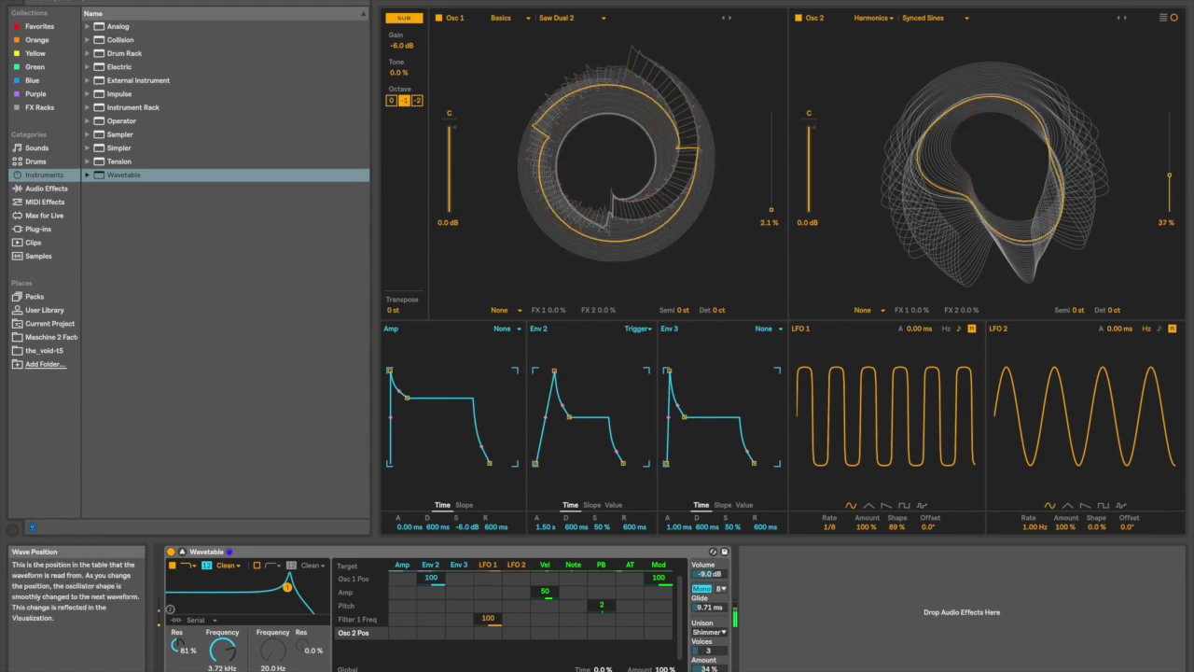
{"action": "mouse_move", "coordinate": [1168, 212]}
{"action": "left_mouse_down"}
{"action": "mouse_move", "coordinate": [1169, 106]}
{"action": "mouse_move", "coordinate": [1171, 217]}
{"action": "left_mouse_up"}
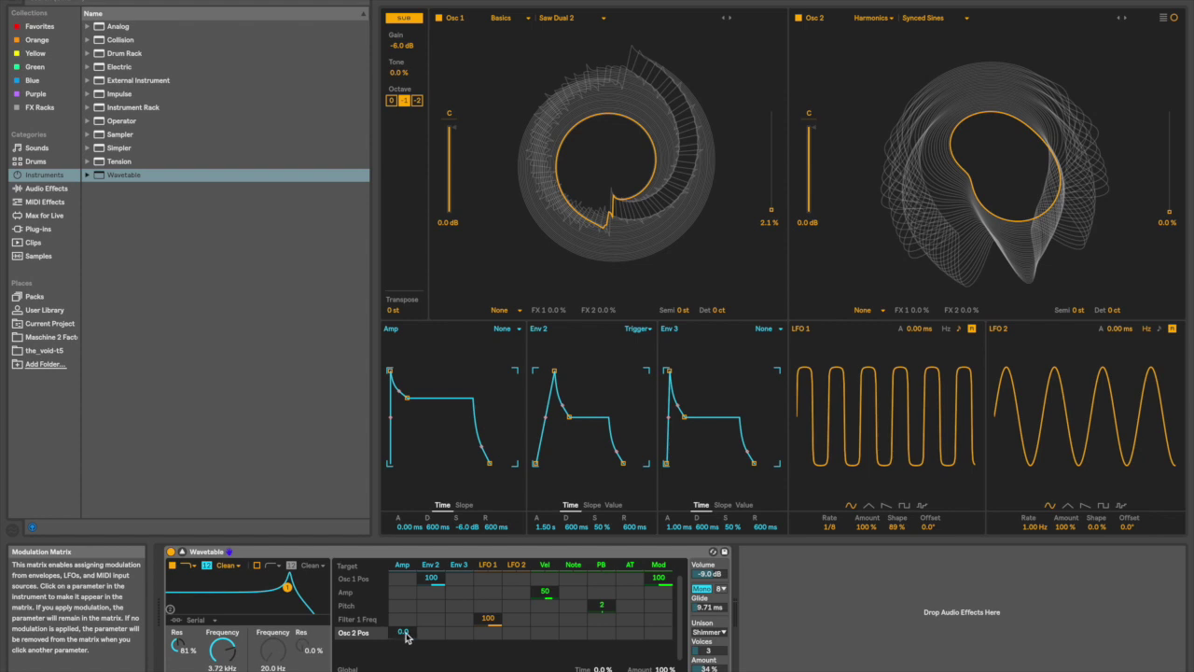
{"action": "left_click_drag", "start_coordinate": [516, 638], "coordinate": [516, 572]}
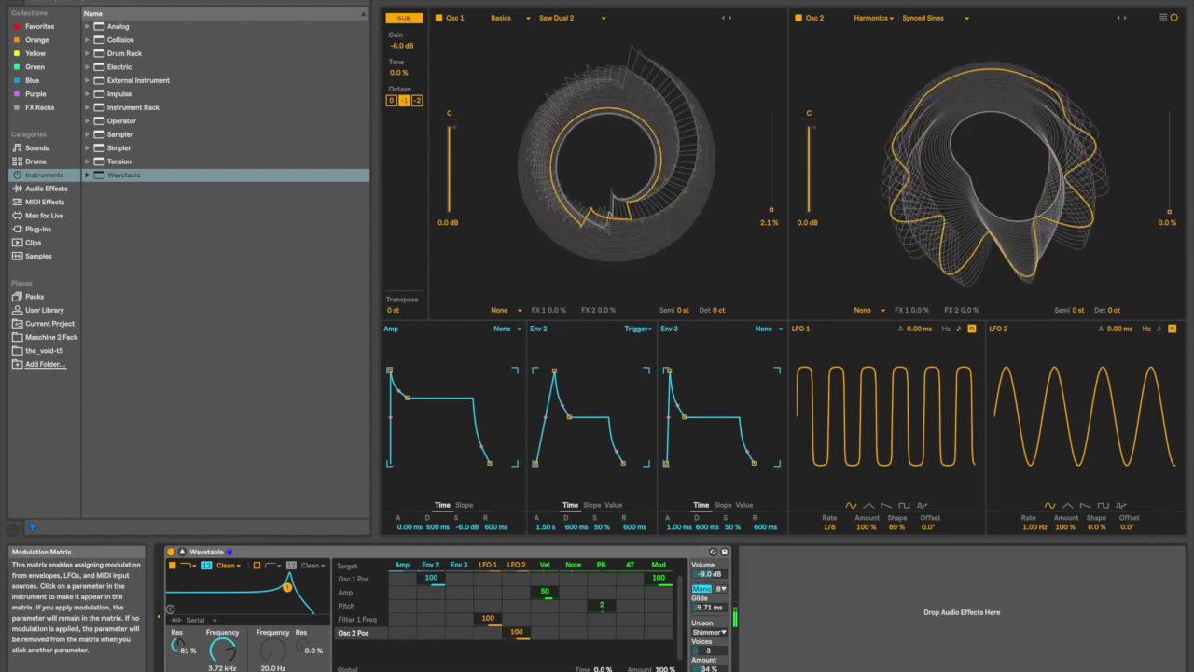
Sync LFO 2 to the song tempo, try a 1/16 rate, and set the rate to 1/2.
{"action": "left_click", "coordinate": [1158, 328]}
{"action": "left_click_drag", "start_coordinate": [1029, 526], "coordinate": [1025, 528]}
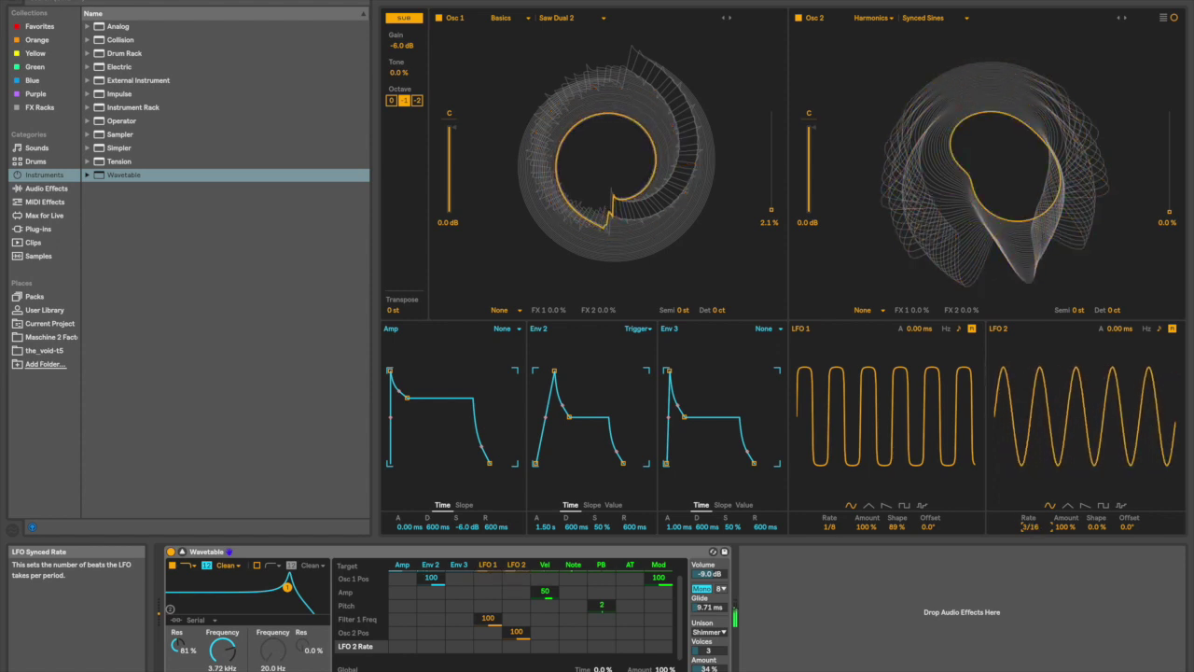
{"action": "left_click_drag", "start_coordinate": [1023, 527], "coordinate": [1031, 532]}
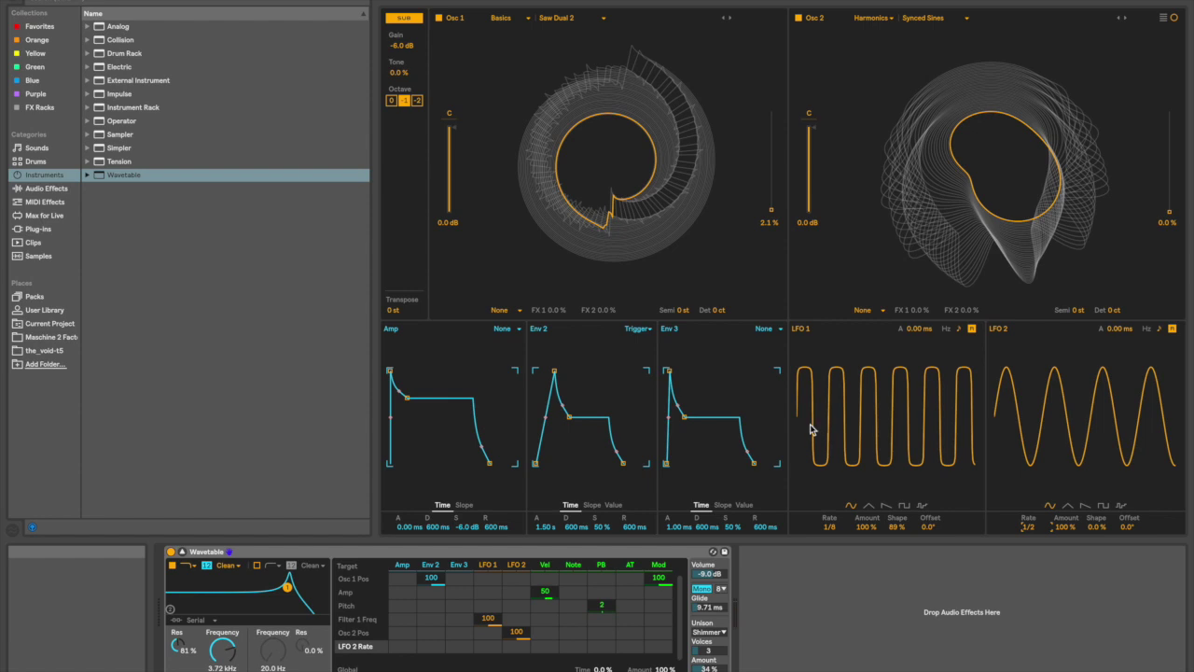
Set Osc 1's effect mode to Fm and raise the FM amount to 93%.
{"action": "left_click", "coordinate": [501, 309]}
{"action": "left_click_drag", "start_coordinate": [614, 316], "coordinate": [614, 230]}
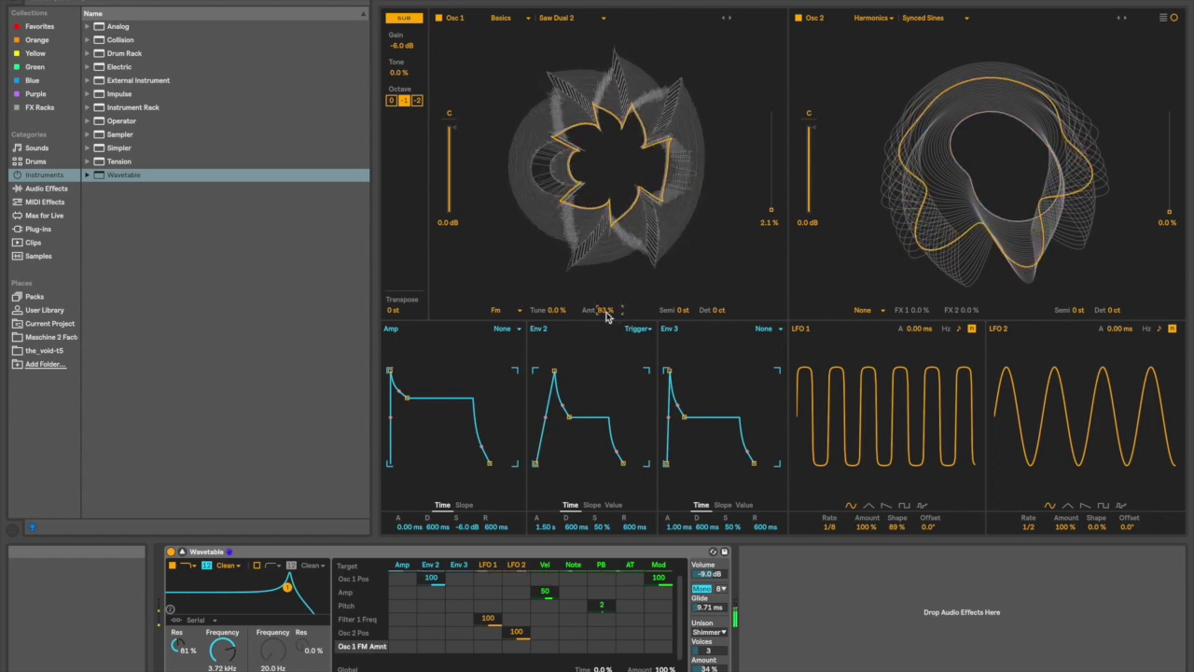
Turn off Osc 2 and set Osc 1's FM amount and tune both to 100%.
{"action": "left_click", "coordinate": [798, 20]}
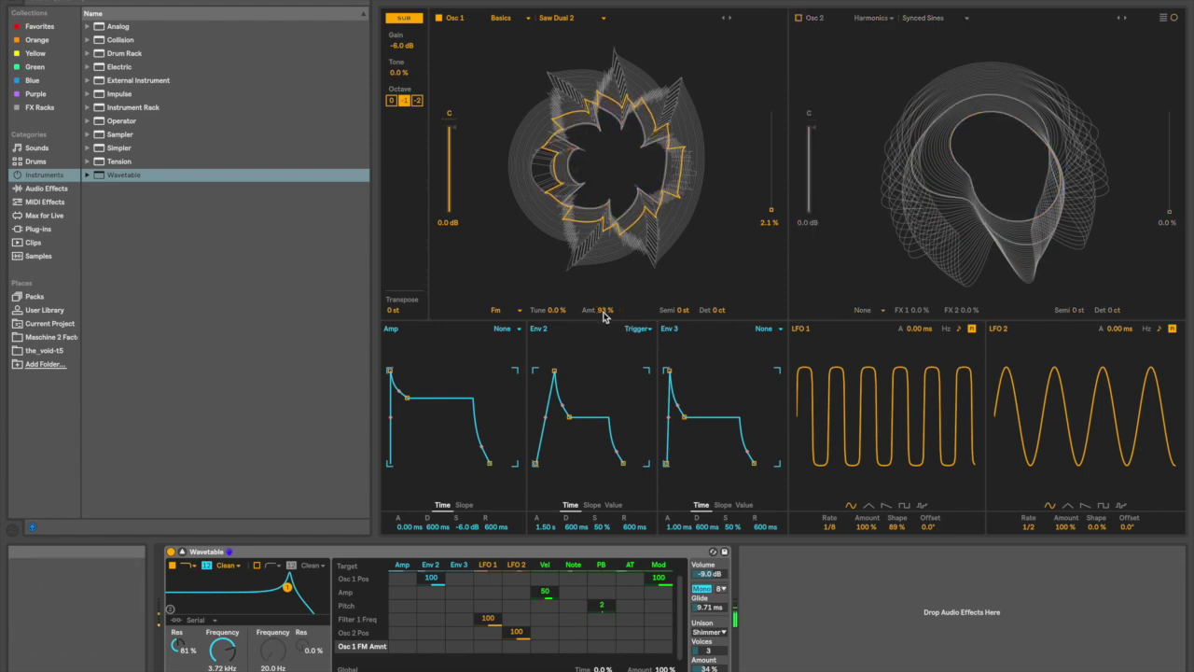
{"action": "left_click_drag", "start_coordinate": [598, 309], "coordinate": [599, 354]}
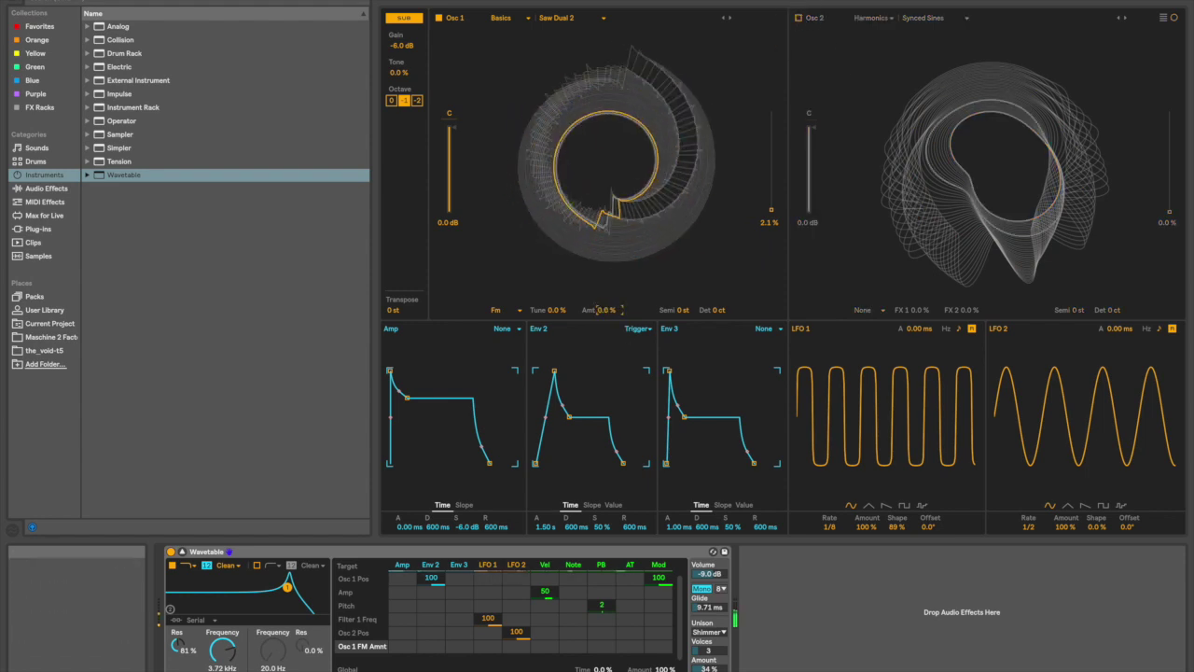
{"action": "left_click_drag", "start_coordinate": [598, 310], "coordinate": [598, 311]}
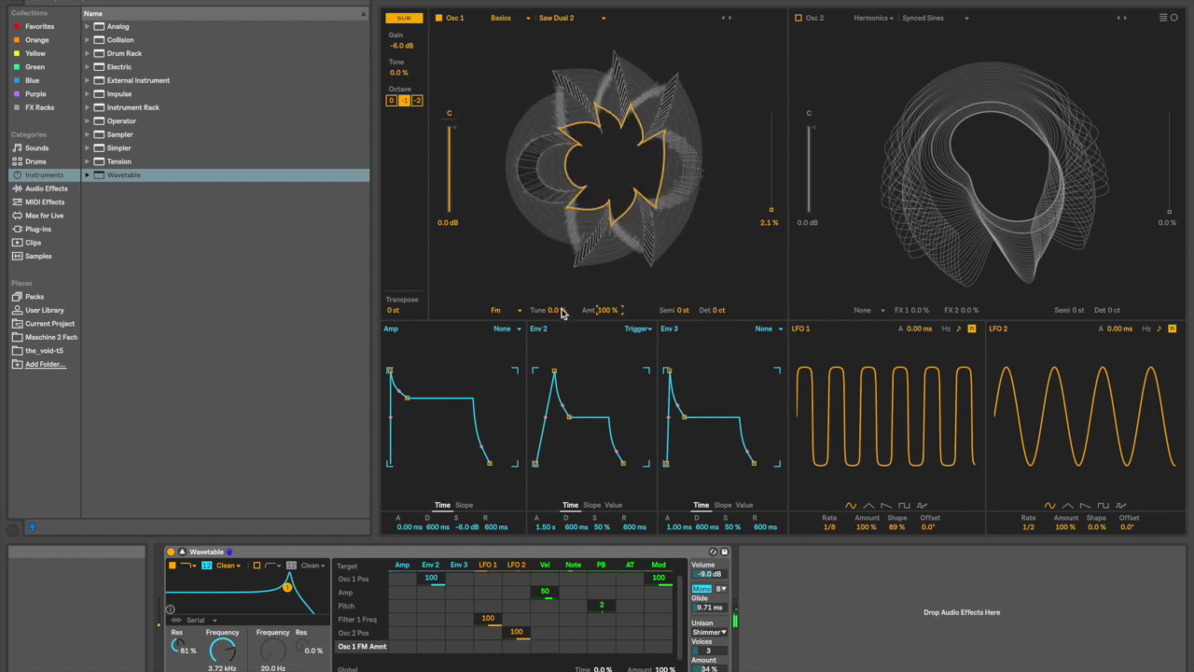
{"action": "left_click_drag", "start_coordinate": [551, 309], "coordinate": [552, 310]}
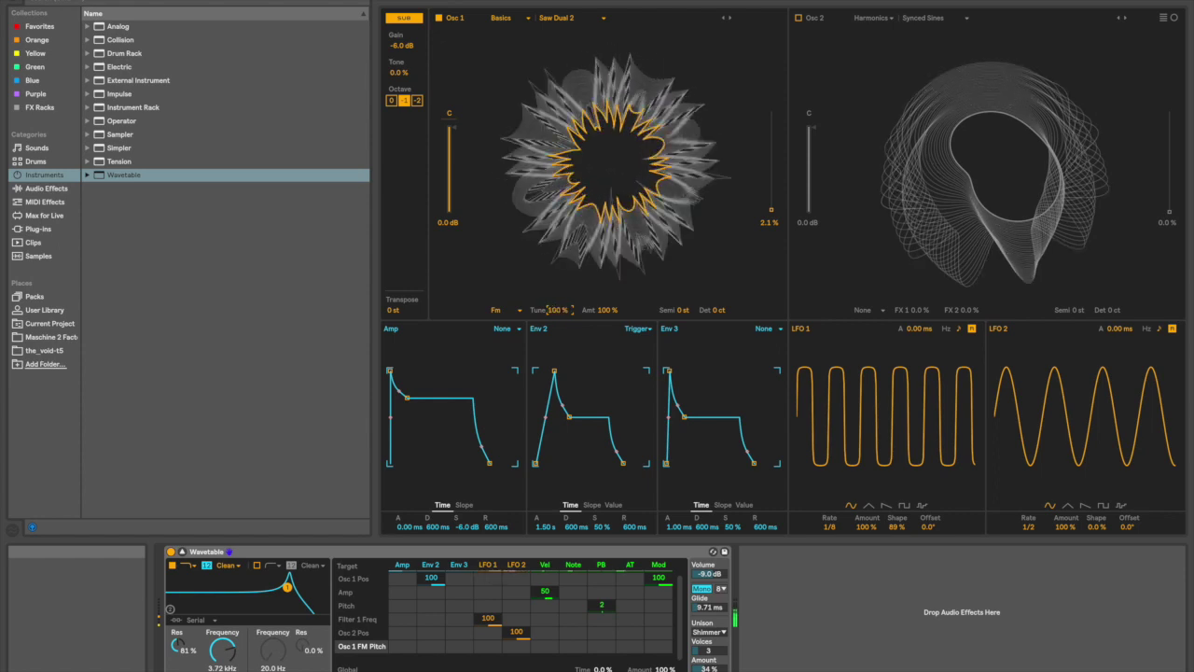
Set Osc 1's FM amount to 88%, Filter 1's frequency to 1.38 kHz and LFO 1's amount to 46%.
{"action": "left_click", "coordinate": [589, 311]}
{"action": "left_click_drag", "start_coordinate": [588, 311], "coordinate": [589, 313]}
{"action": "left_click_drag", "start_coordinate": [222, 646], "coordinate": [222, 659]}
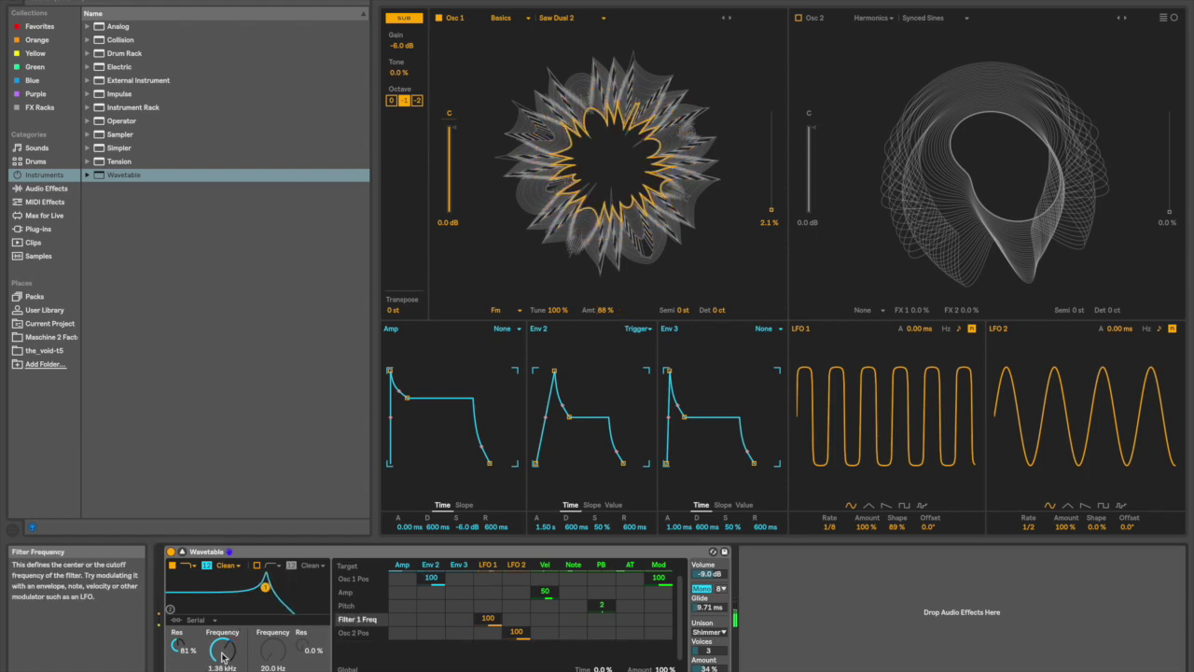
{"action": "left_click_drag", "start_coordinate": [862, 526], "coordinate": [863, 529]}
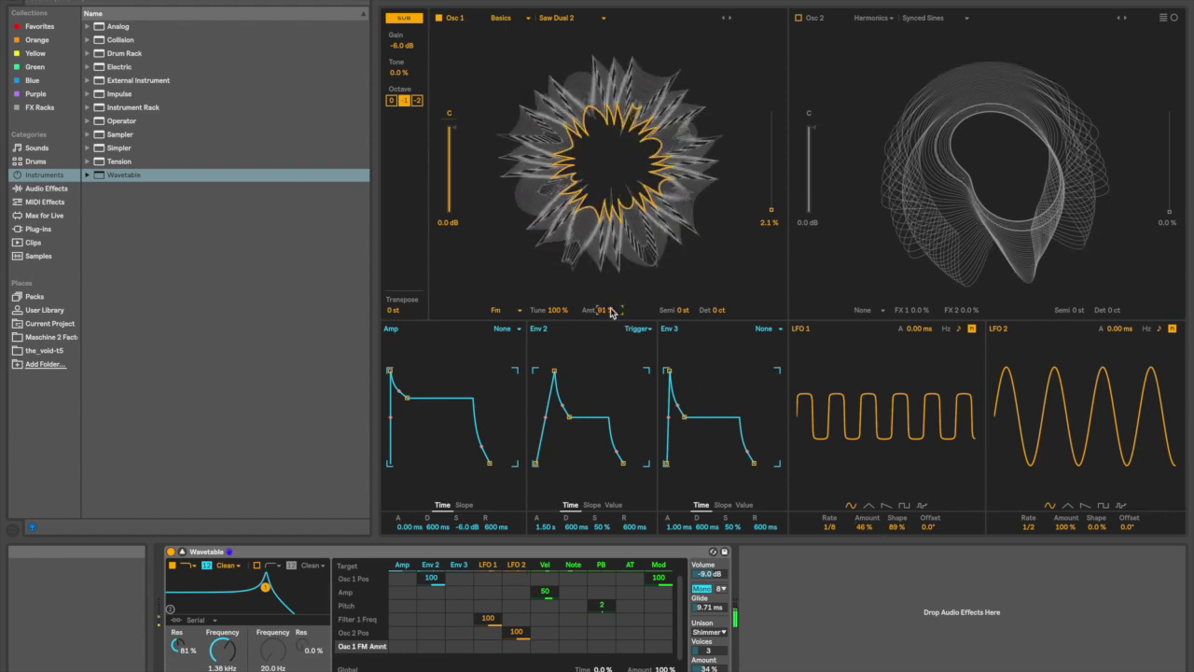
Switch Osc 1's effect mode to Classic, setting PW to -34% and Sync to about 52%.
{"action": "left_click", "coordinate": [508, 310]}
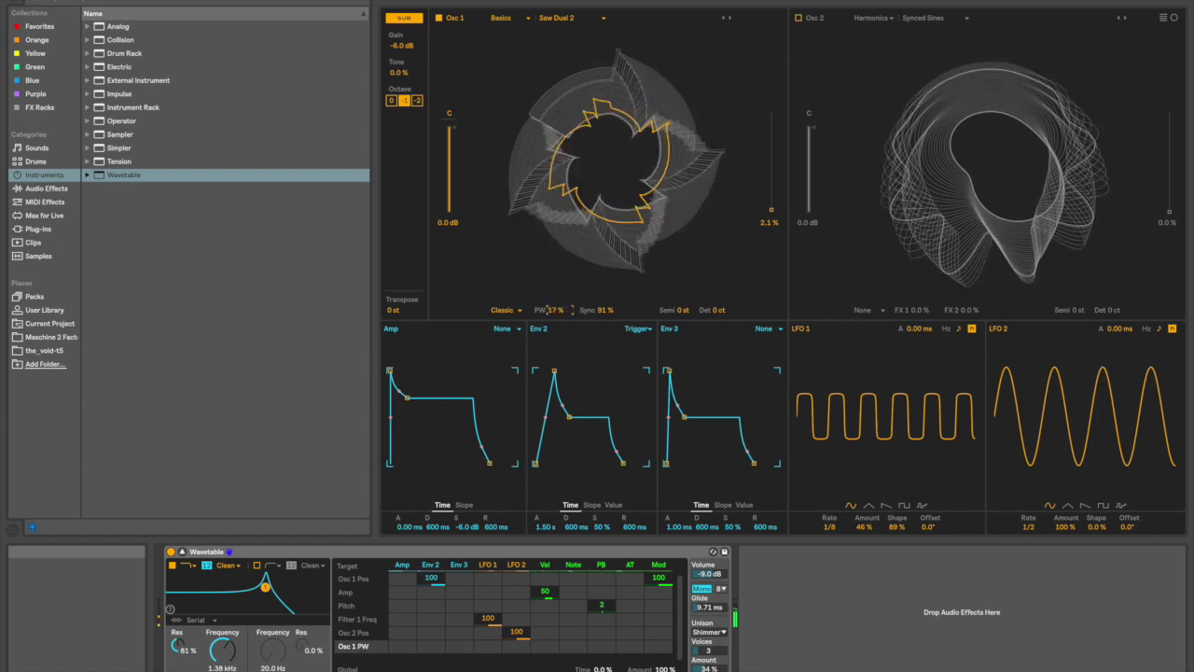
{"action": "left_click_drag", "start_coordinate": [557, 310], "coordinate": [558, 280]}
{"action": "left_click", "coordinate": [621, 310]}
{"action": "mouse_move", "coordinate": [606, 310]}
{"action": "left_mouse_down"}
{"action": "mouse_move", "coordinate": [606, 368]}
{"action": "mouse_move", "coordinate": [606, 296]}
{"action": "left_mouse_up"}
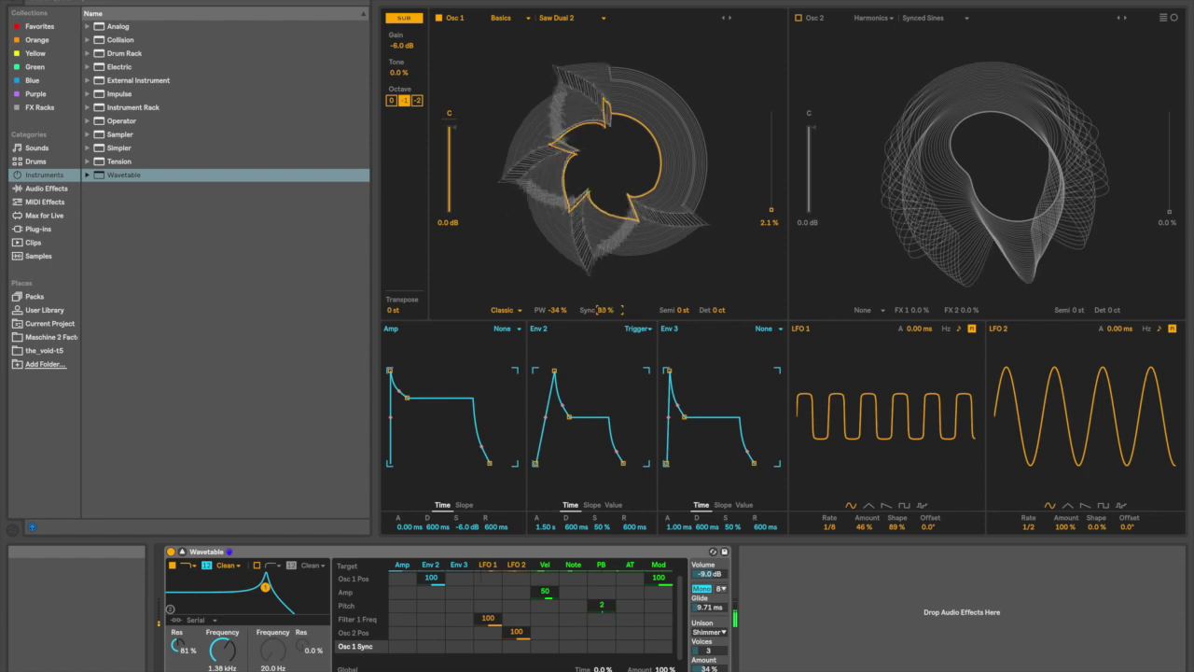
Change Osc 1's effect mode to Modern and set its Warp to -9.4%.
{"action": "left_click", "coordinate": [504, 310]}
{"action": "left_click", "coordinate": [507, 353]}
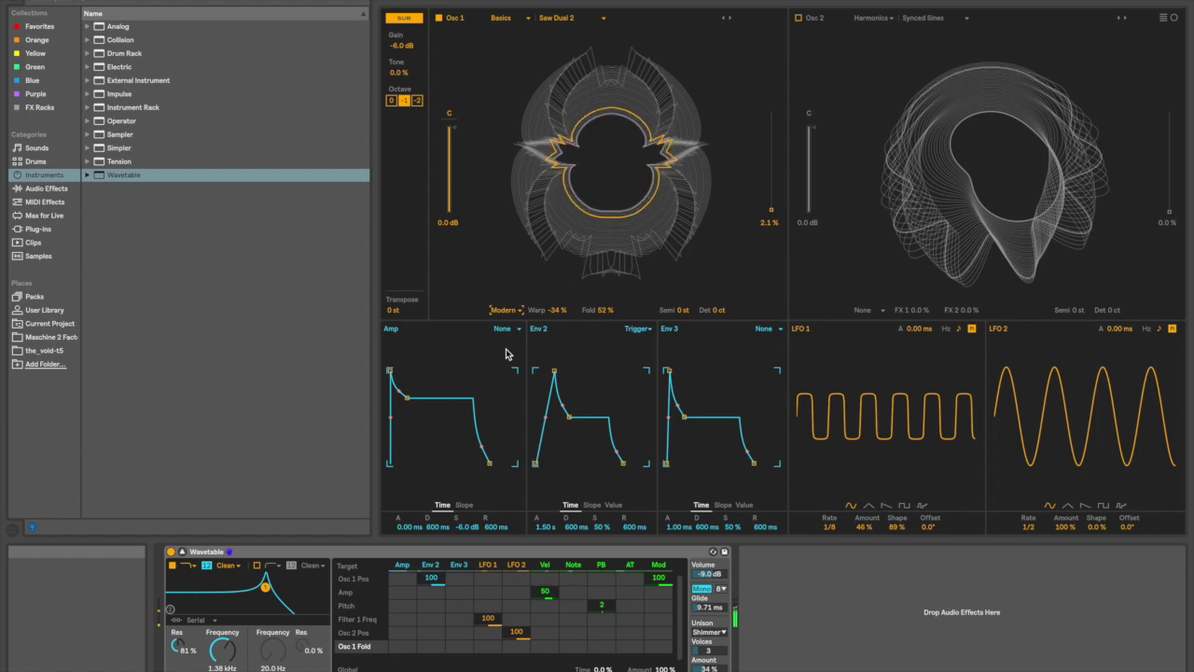
{"action": "mouse_move", "coordinate": [556, 309]}
{"action": "left_mouse_down"}
{"action": "mouse_move", "coordinate": [556, 364]}
{"action": "mouse_move", "coordinate": [557, 304]}
{"action": "mouse_move", "coordinate": [557, 323]}
{"action": "left_mouse_up"}
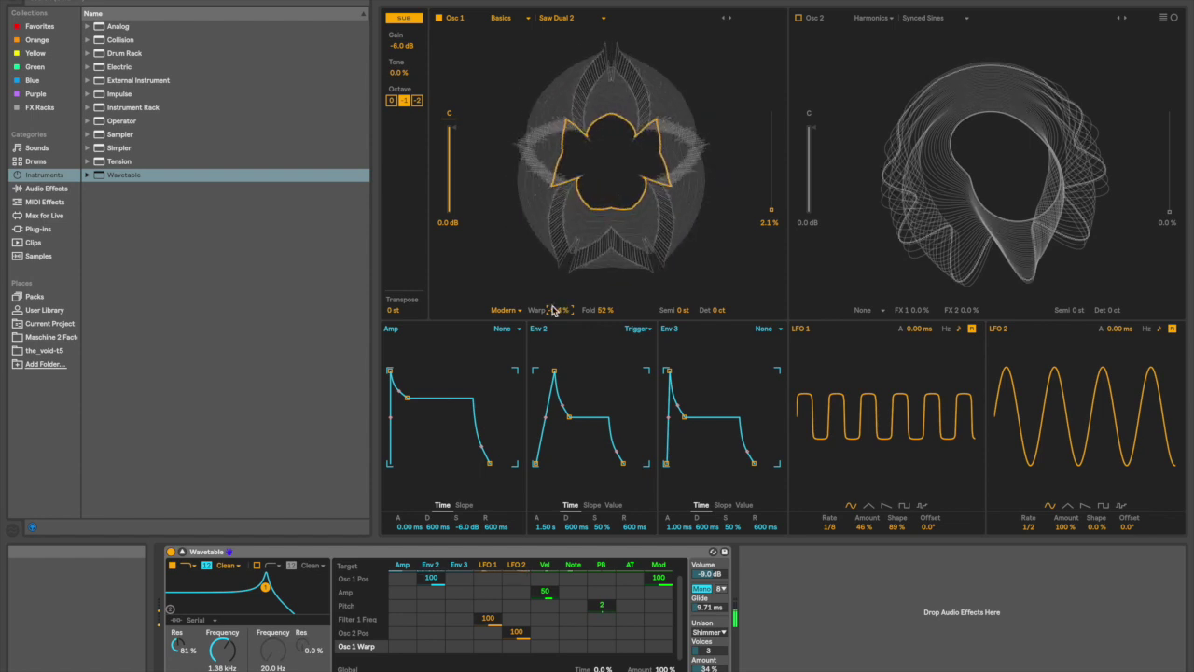
Show the wavetables in the linear view, and set Osc 1's Fold to 30% and Warp to -100%.
{"action": "left_click", "coordinate": [1160, 22]}
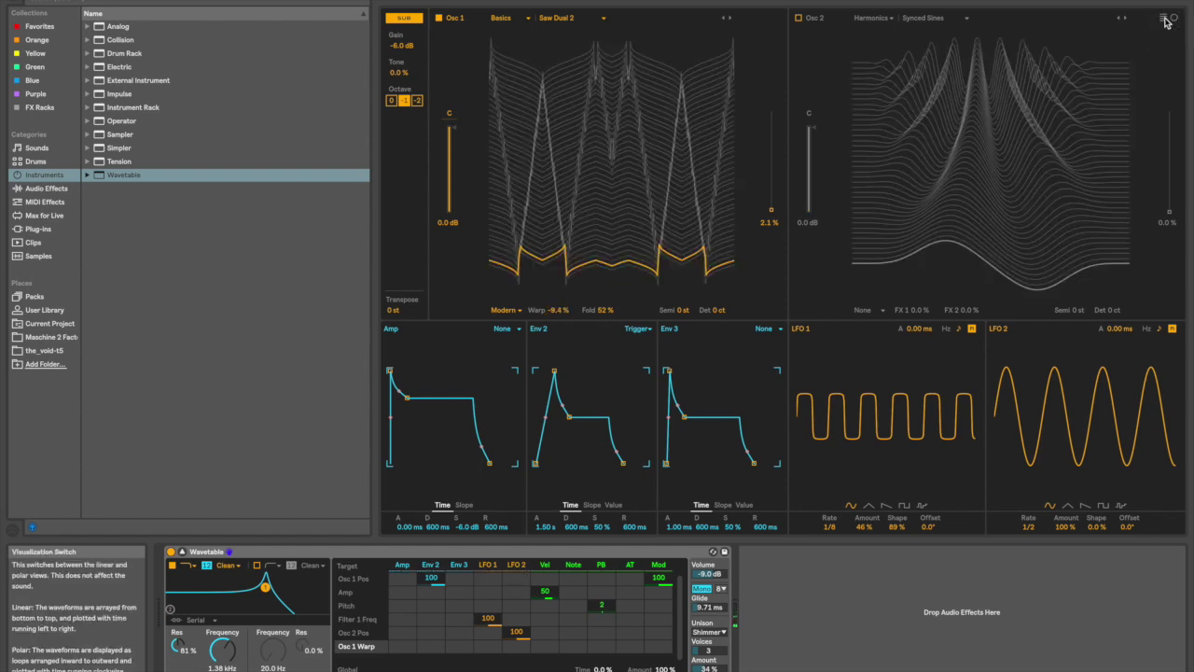
{"action": "left_click_drag", "start_coordinate": [603, 314], "coordinate": [560, 312]}
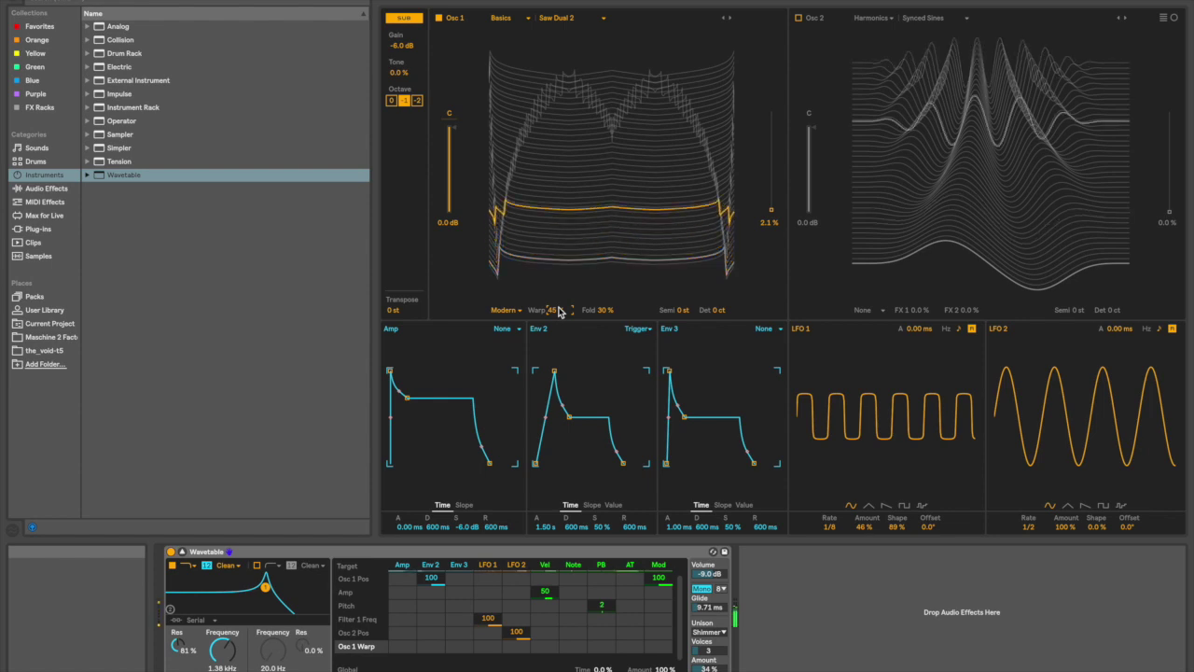
{"action": "left_click_drag", "start_coordinate": [559, 311], "coordinate": [560, 392]}
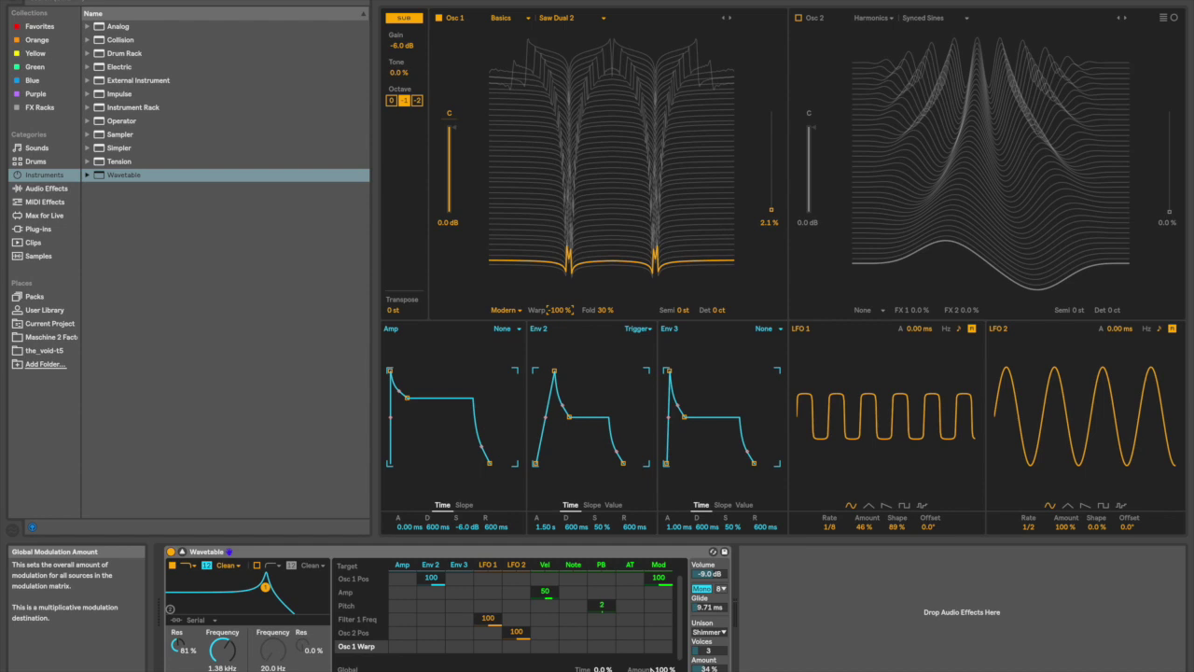
Try different global modulation amounts, including 20% and 34%, and restore the amount to 100%.
{"action": "left_click_drag", "start_coordinate": [653, 669], "coordinate": [656, 667]}
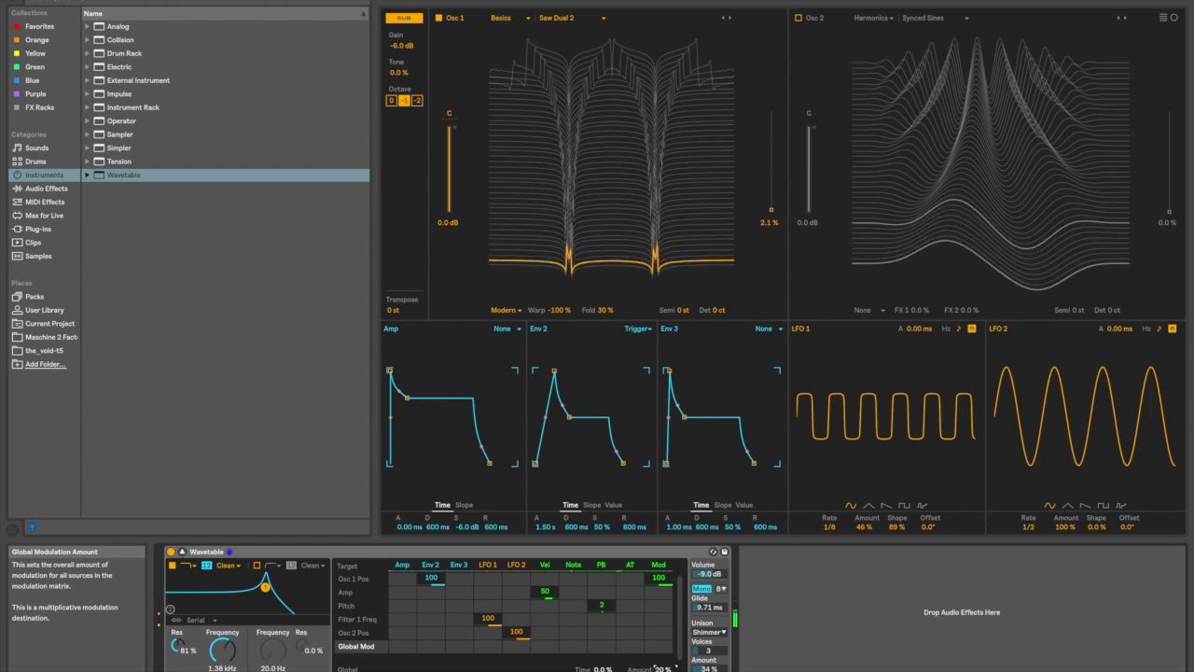
{"action": "left_click_drag", "start_coordinate": [655, 667], "coordinate": [655, 667]}
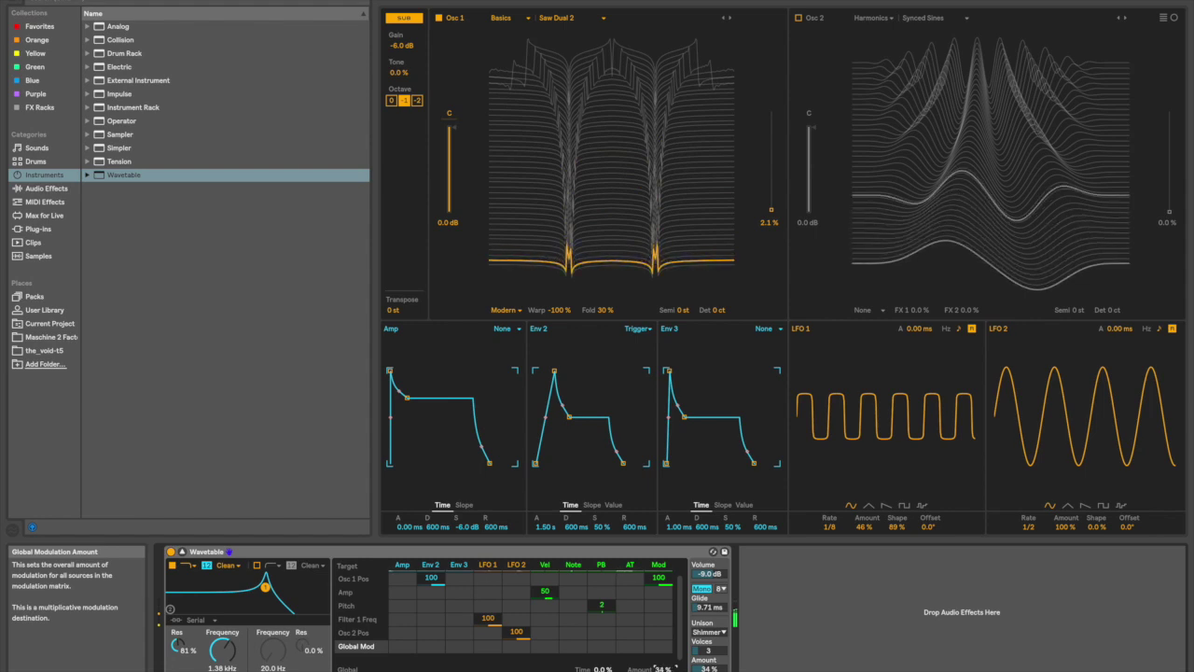
{"action": "left_click_drag", "start_coordinate": [656, 668], "coordinate": [655, 666]}
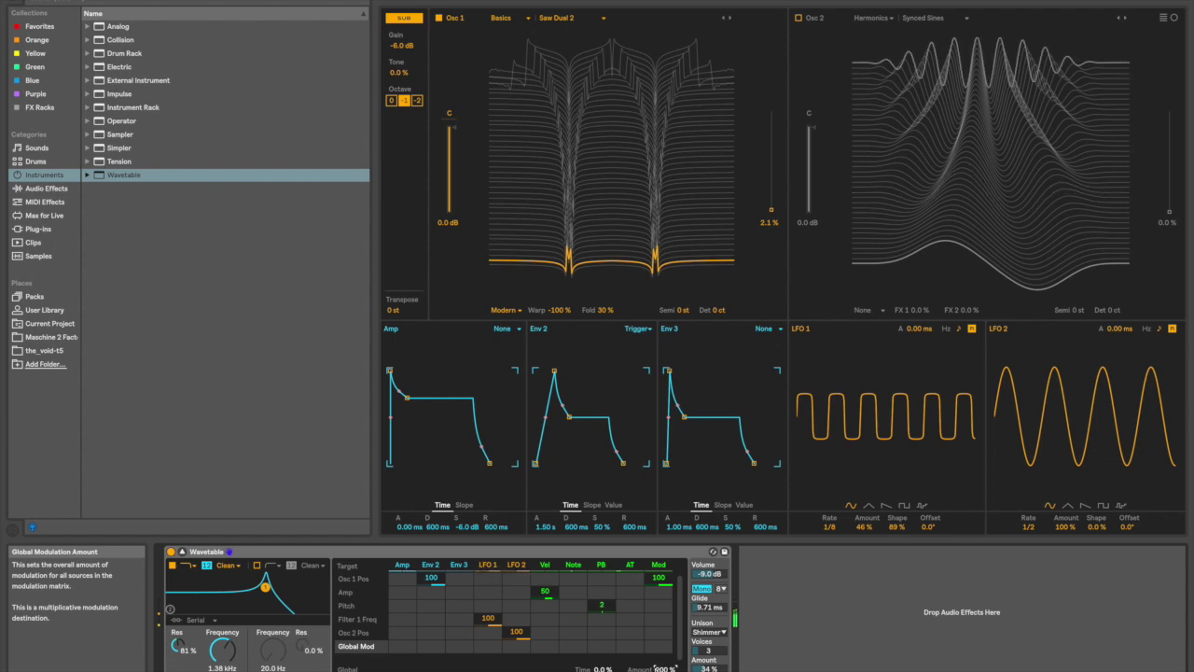
{"action": "left_click_drag", "start_coordinate": [656, 668], "coordinate": [655, 669]}
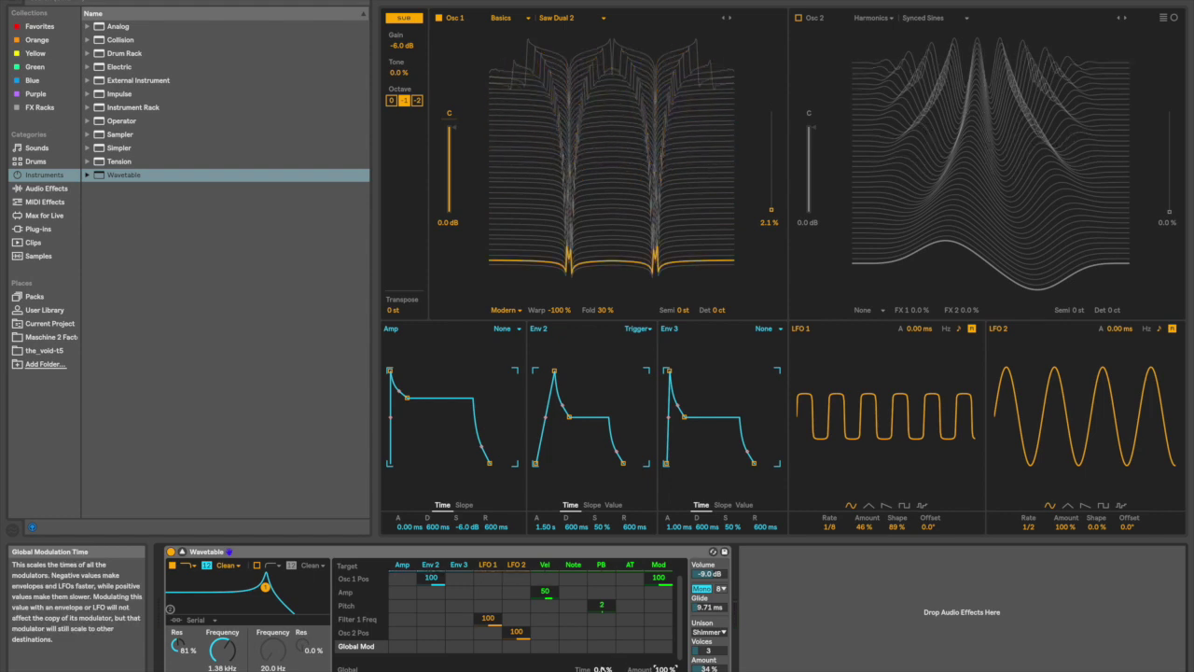
Try a global modulation time of 100%, restore it to 0.0%, and modulate Time with Env 3 at 92.
{"action": "left_click_drag", "start_coordinate": [600, 668], "coordinate": [599, 671]}
{"action": "left_click_drag", "start_coordinate": [605, 668], "coordinate": [604, 654]}
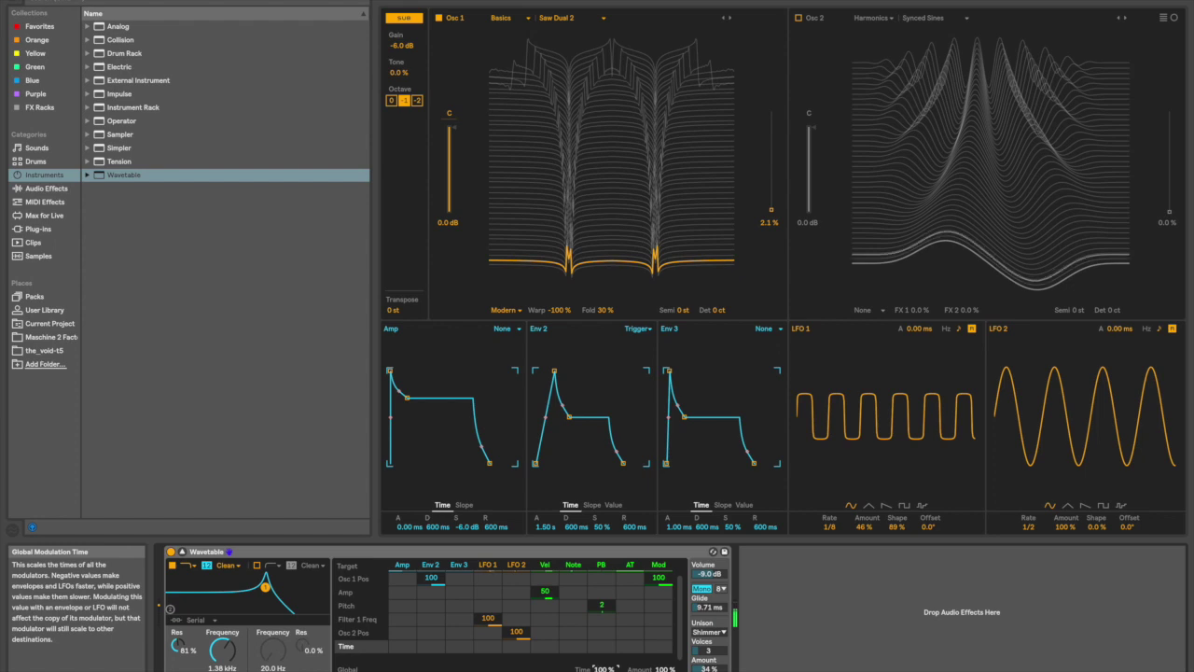
{"action": "left_click_drag", "start_coordinate": [605, 669], "coordinate": [594, 664]}
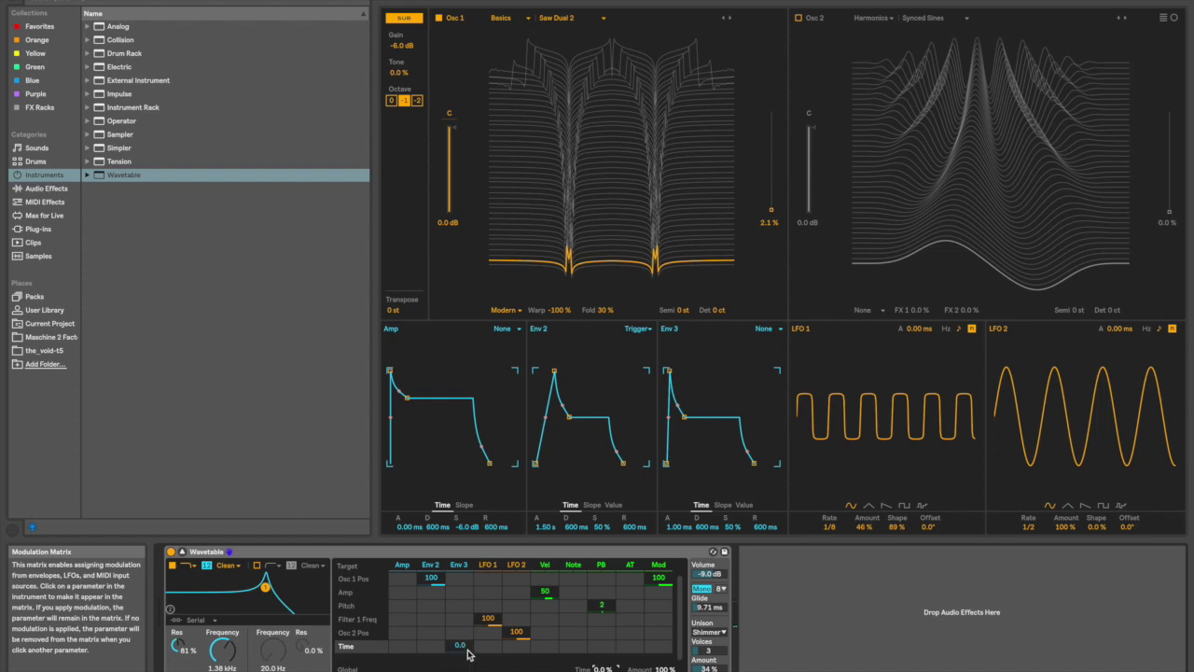
{"action": "left_click_drag", "start_coordinate": [461, 650], "coordinate": [461, 564]}
Set Env 3's attack to 0.00 ms, decay to 1.50 ms, sustain to 12% and release to 2.59 ms.
{"action": "left_click_drag", "start_coordinate": [673, 526], "coordinate": [673, 476]}
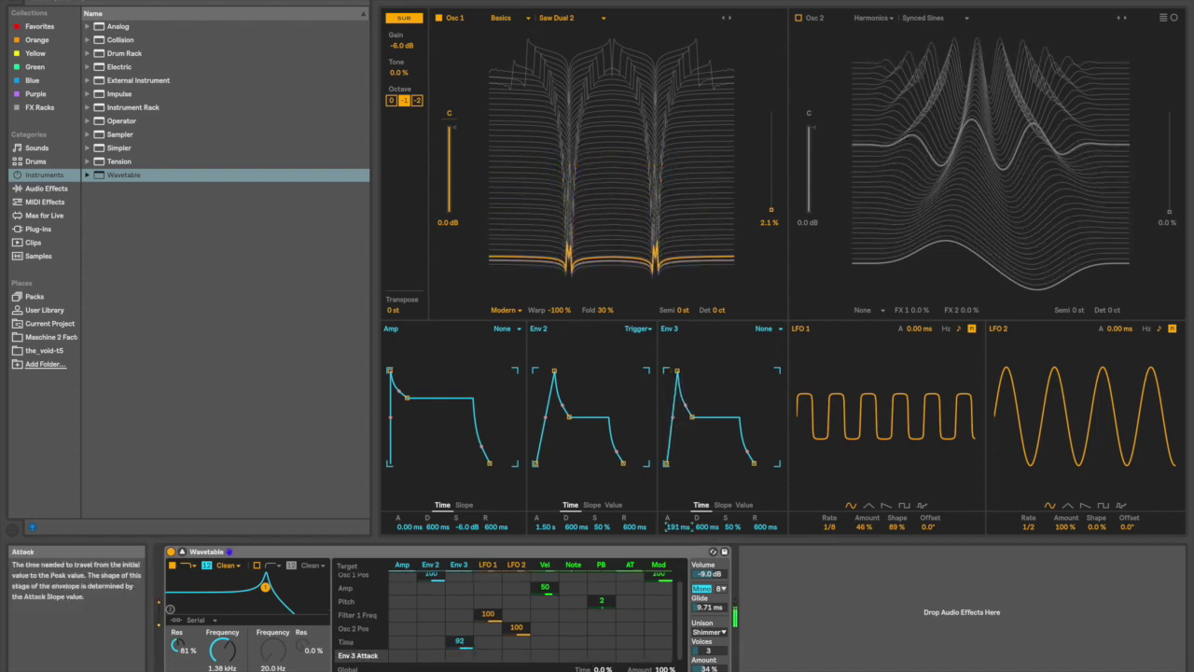
{"action": "left_click", "coordinate": [696, 526]}
{"action": "left_click_drag", "start_coordinate": [696, 526], "coordinate": [696, 597]}
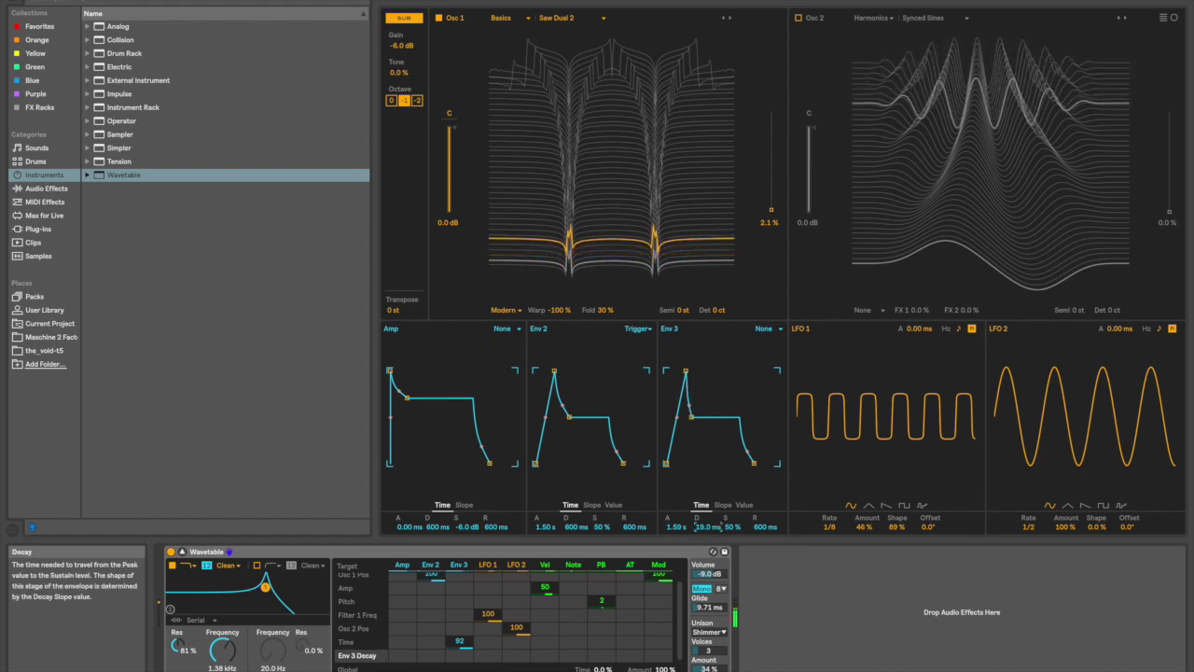
{"action": "left_click_drag", "start_coordinate": [678, 528], "coordinate": [678, 607]}
{"action": "left_click_drag", "start_coordinate": [724, 526], "coordinate": [725, 578]}
{"action": "left_click_drag", "start_coordinate": [764, 527], "coordinate": [765, 602]}
Set Env 3 to Loop mode with a 1.54 ms attack and 100% sustain, and adjust its modulation of Time.
{"action": "left_click", "coordinate": [765, 328]}
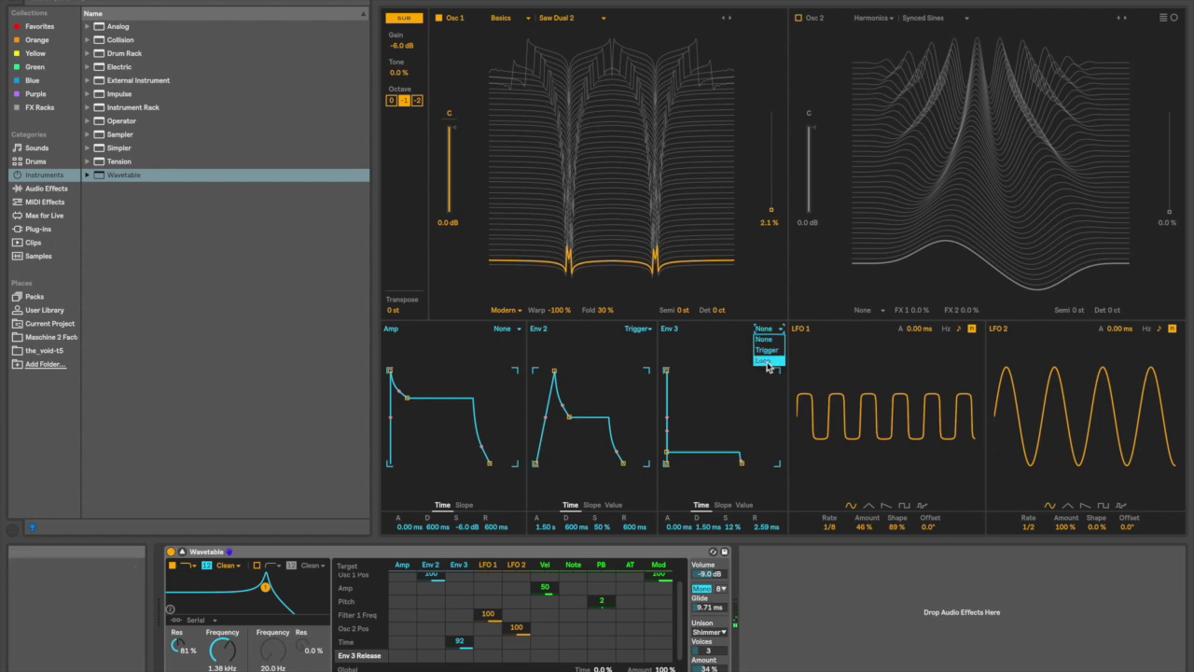
{"action": "left_click_drag", "start_coordinate": [679, 526], "coordinate": [730, 512]}
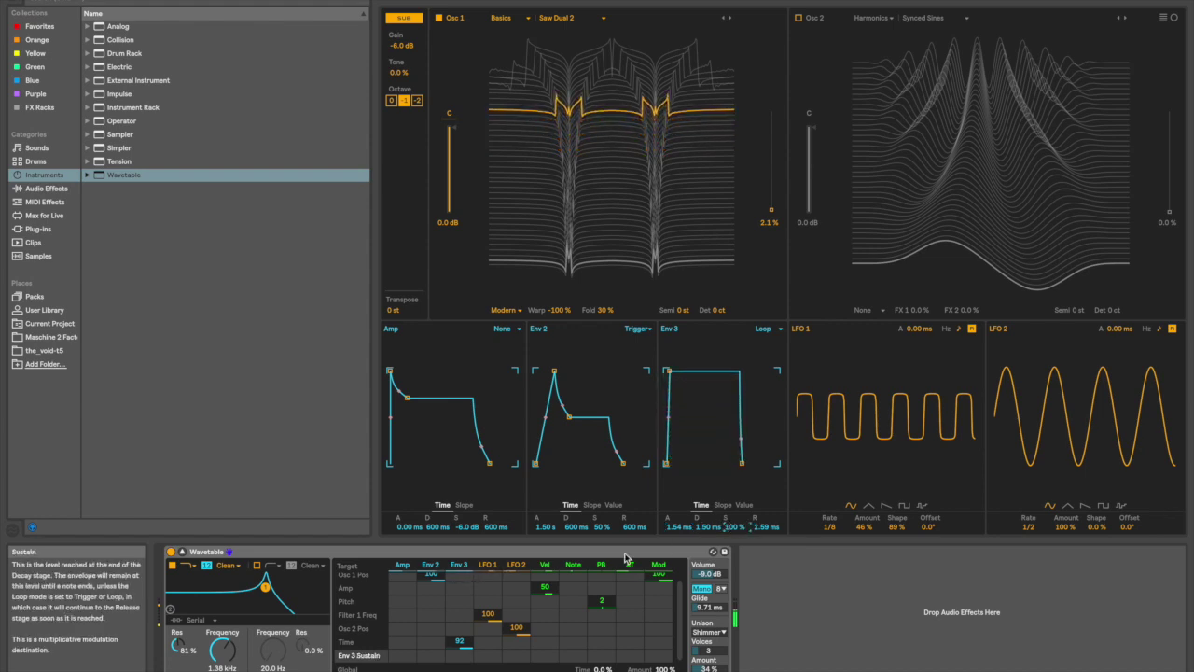
{"action": "mouse_move", "coordinate": [459, 641]}
{"action": "left_mouse_down"}
{"action": "mouse_move", "coordinate": [459, 667]}
{"action": "mouse_move", "coordinate": [458, 615]}
{"action": "mouse_move", "coordinate": [467, 638]}
{"action": "left_mouse_up"}
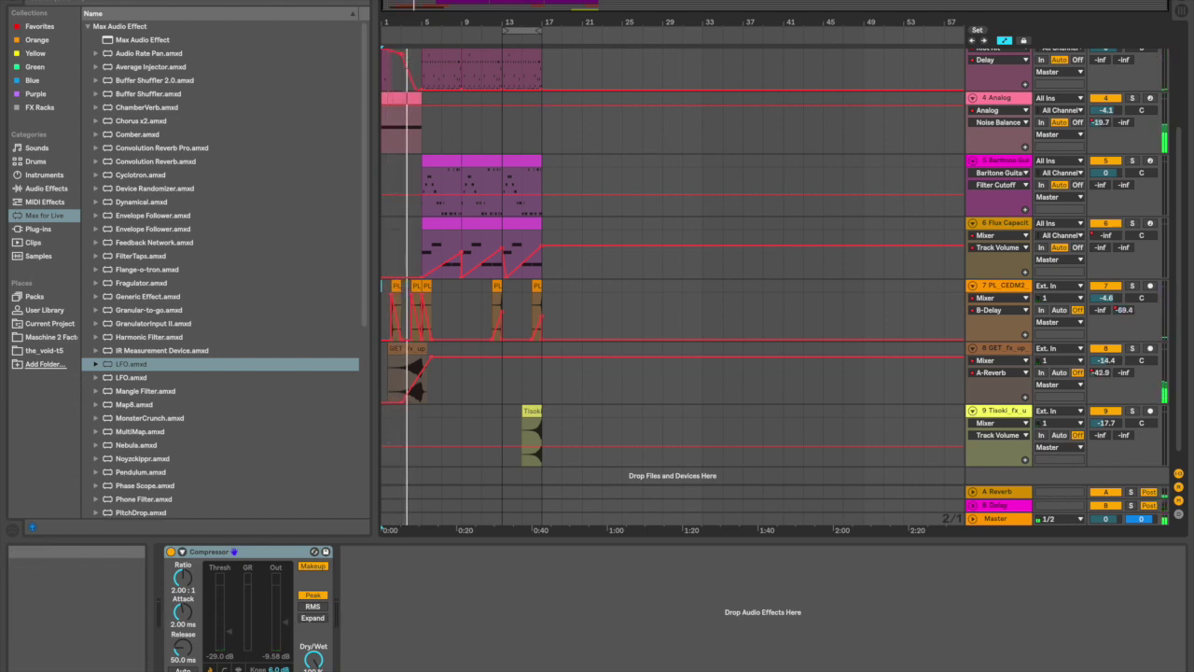
Show the Wavetable device inside the Better Bounce Bass track's rack, and shrink its expanded view so the arrangement stays visible.
{"action": "scroll", "coordinate": [1030, 137], "scroll_direction": "up", "scroll_amount": 3}
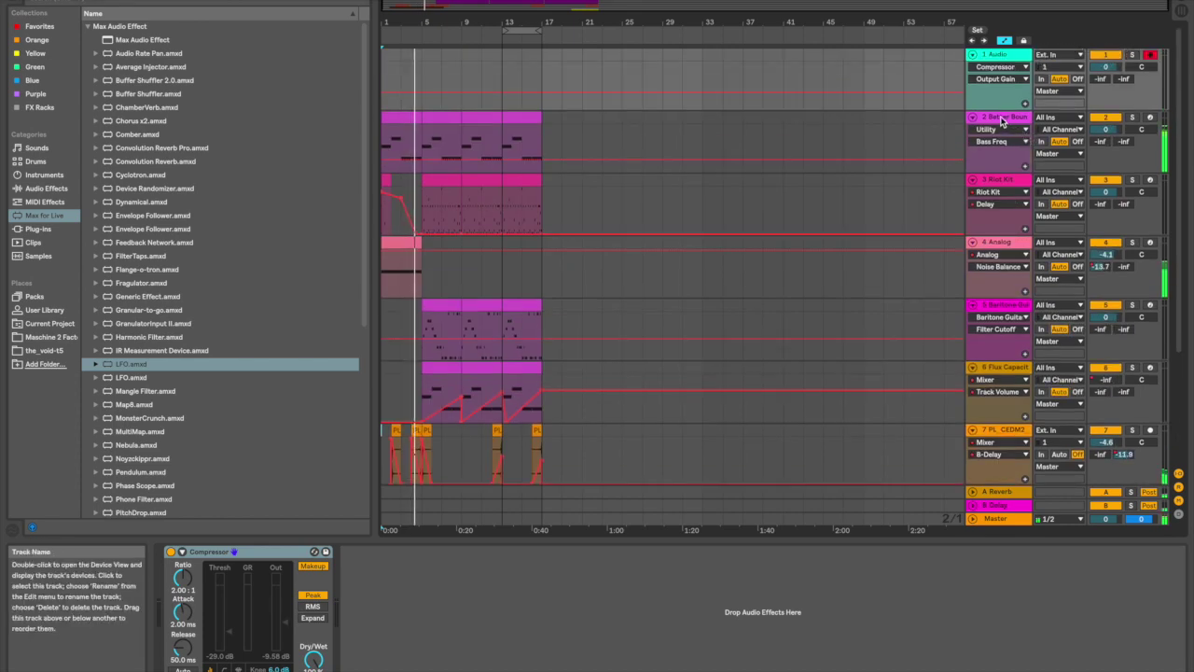
{"action": "left_click", "coordinate": [1003, 117]}
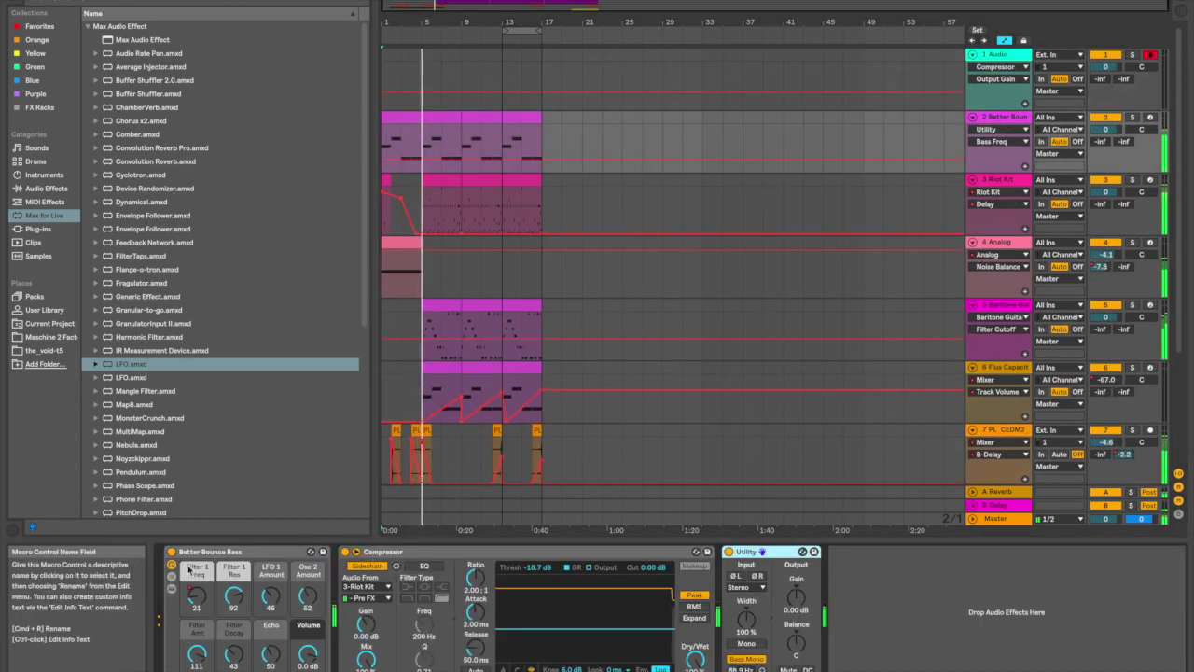
{"action": "left_click", "coordinate": [170, 590]}
{"action": "left_click", "coordinate": [347, 585]}
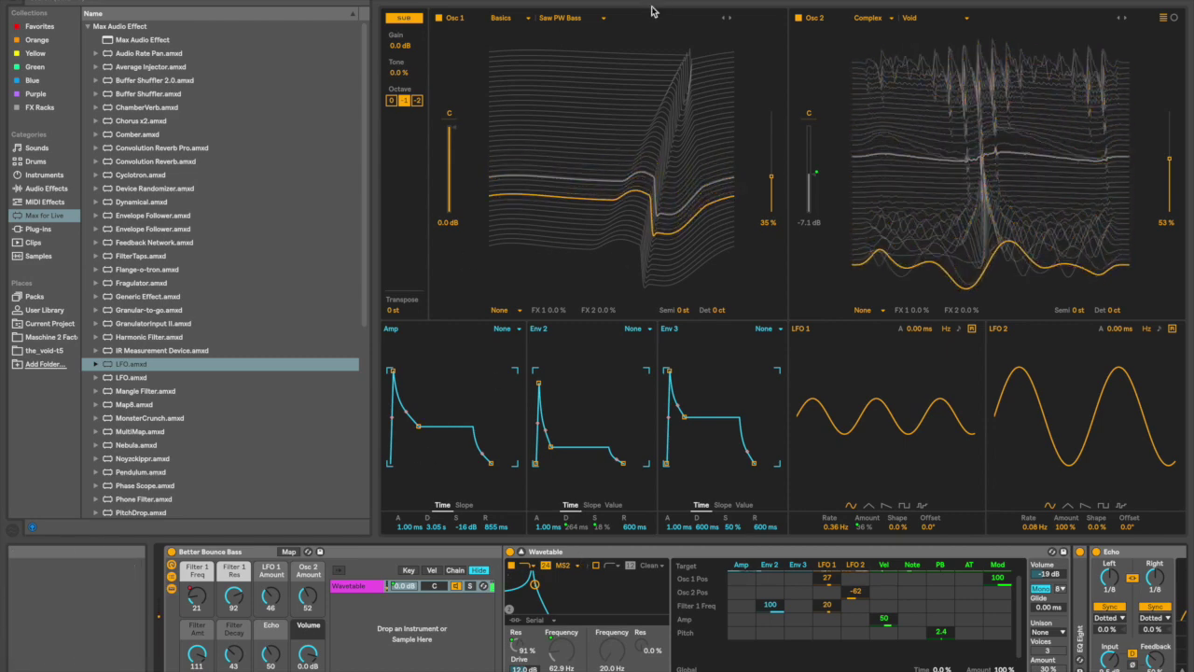
{"action": "left_click_drag", "start_coordinate": [640, 9], "coordinate": [635, 394]}
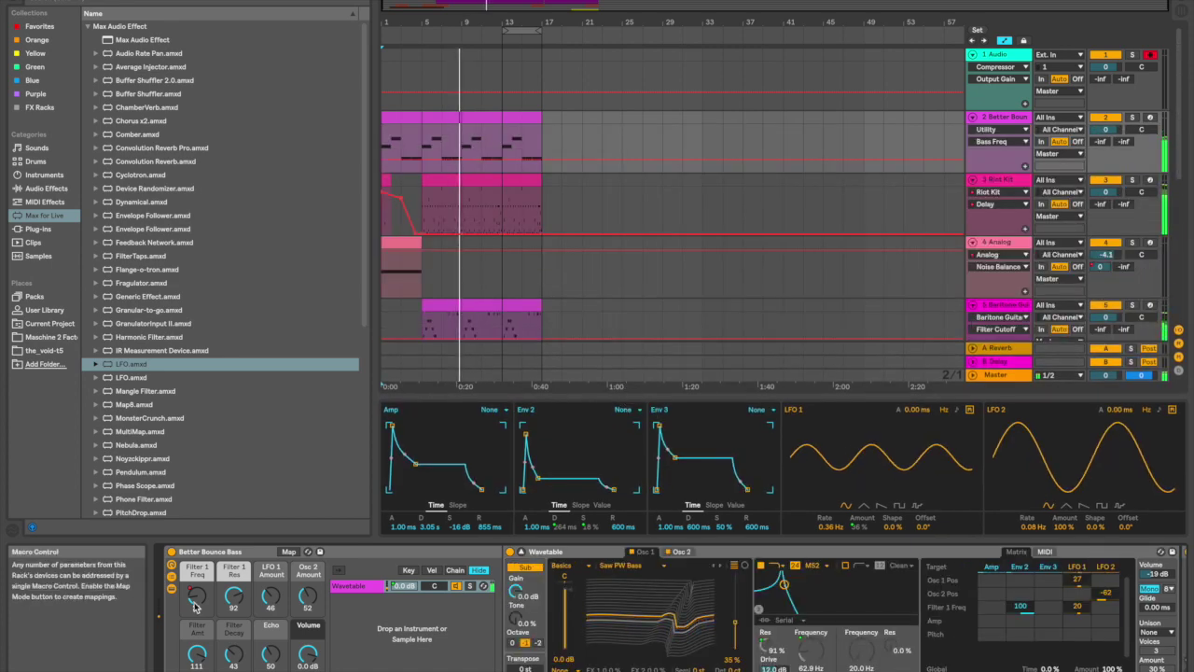
Try raising the Better Bounce Bass rack's Filter 1 Freq macro to 45, and re-enable its automation.
{"action": "left_click", "coordinate": [1006, 120]}
{"action": "left_click_drag", "start_coordinate": [196, 595], "coordinate": [196, 571]}
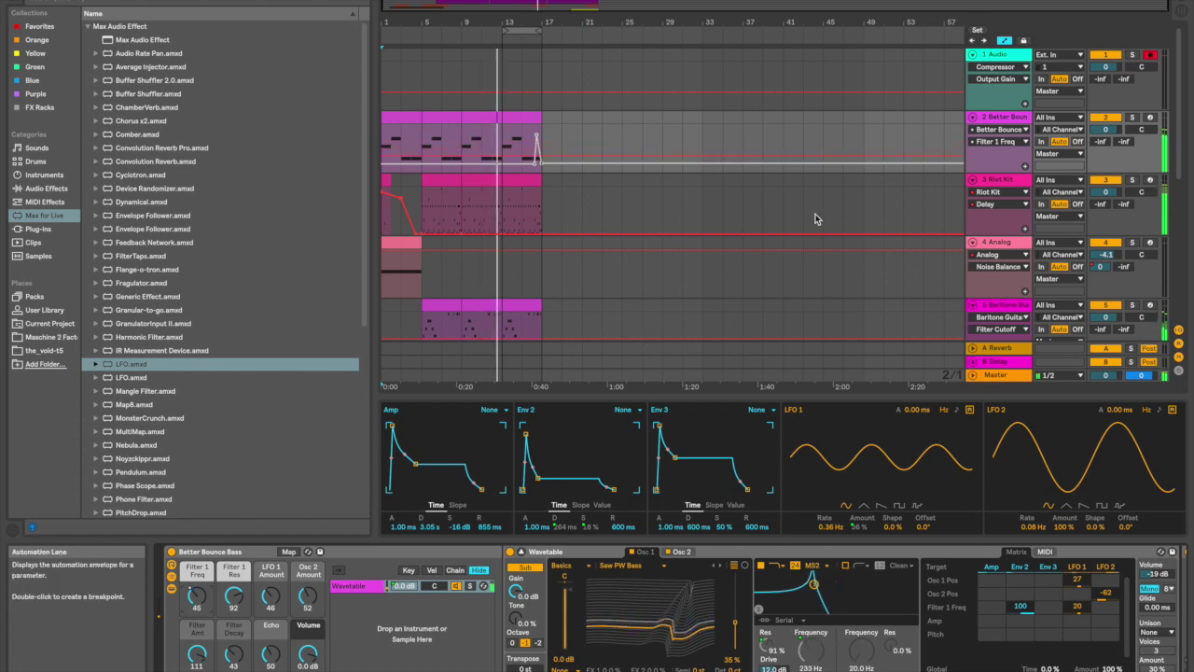
{"action": "left_click", "coordinate": [643, 1]}
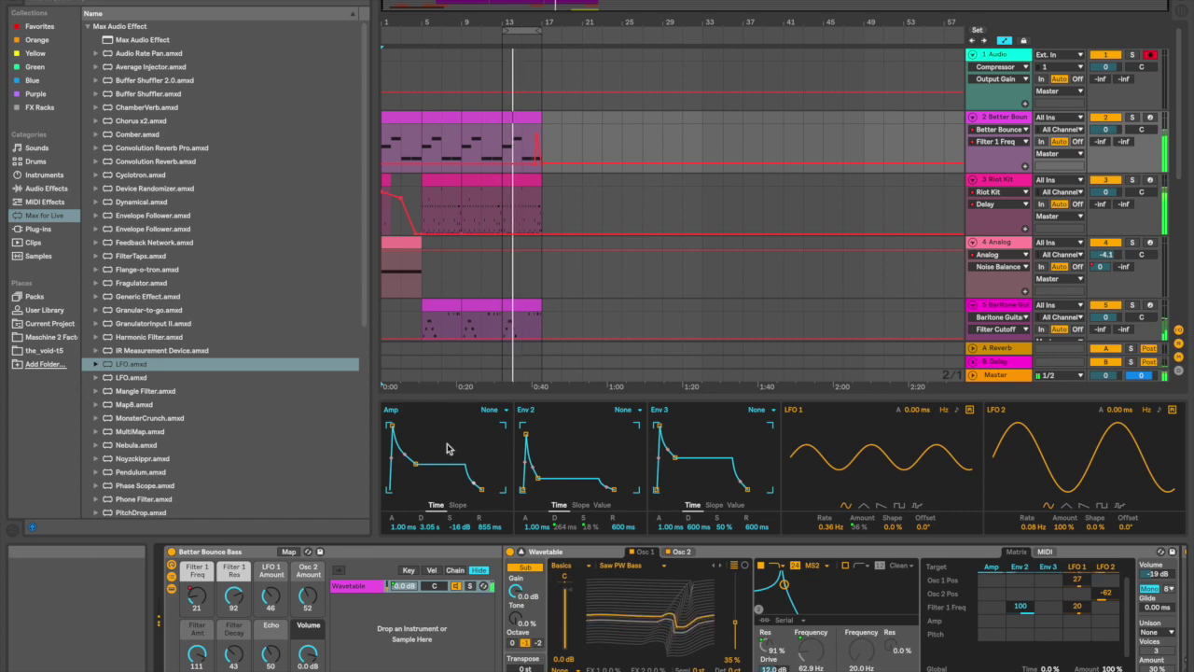
Examine the device chains of track 3 Riot Kit, the Better Bounce Bass track and track 6.
{"action": "left_click", "coordinate": [997, 180]}
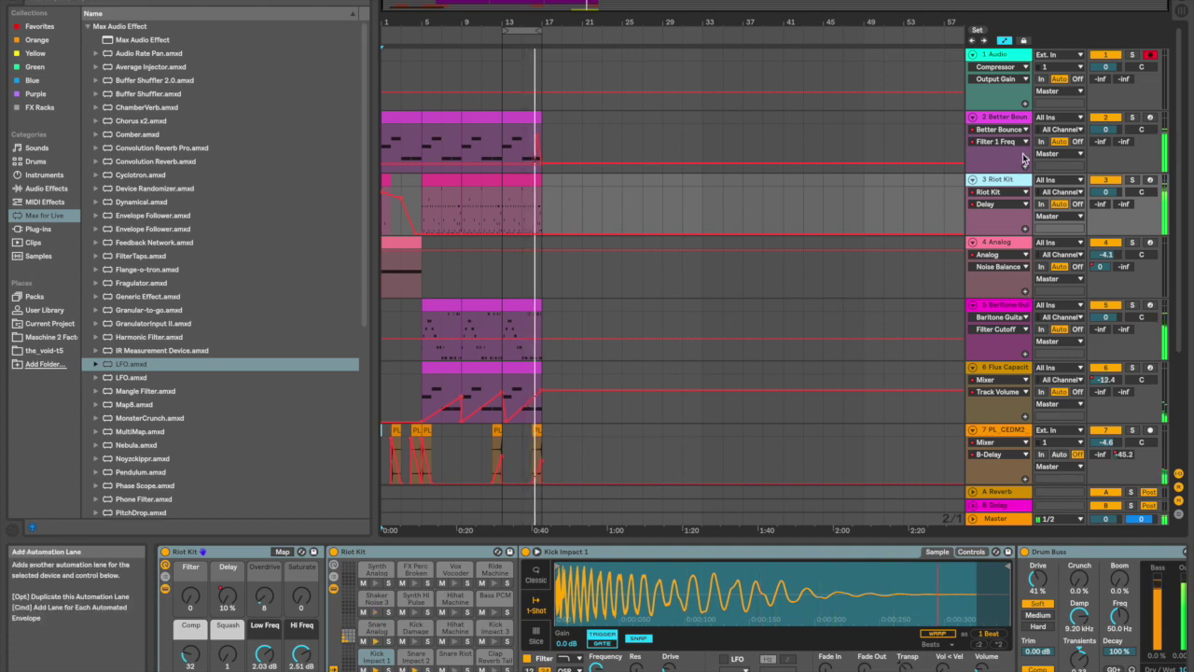
{"action": "left_click", "coordinate": [997, 117]}
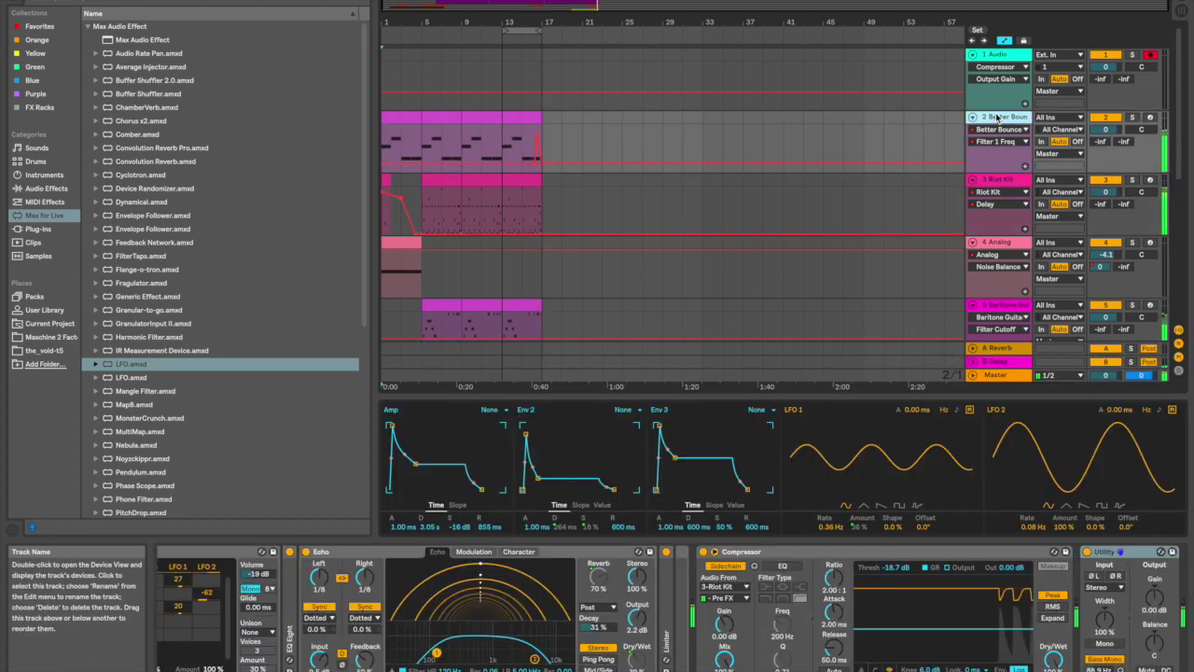
{"action": "scroll", "coordinate": [784, 190], "scroll_direction": "down", "scroll_amount": 5}
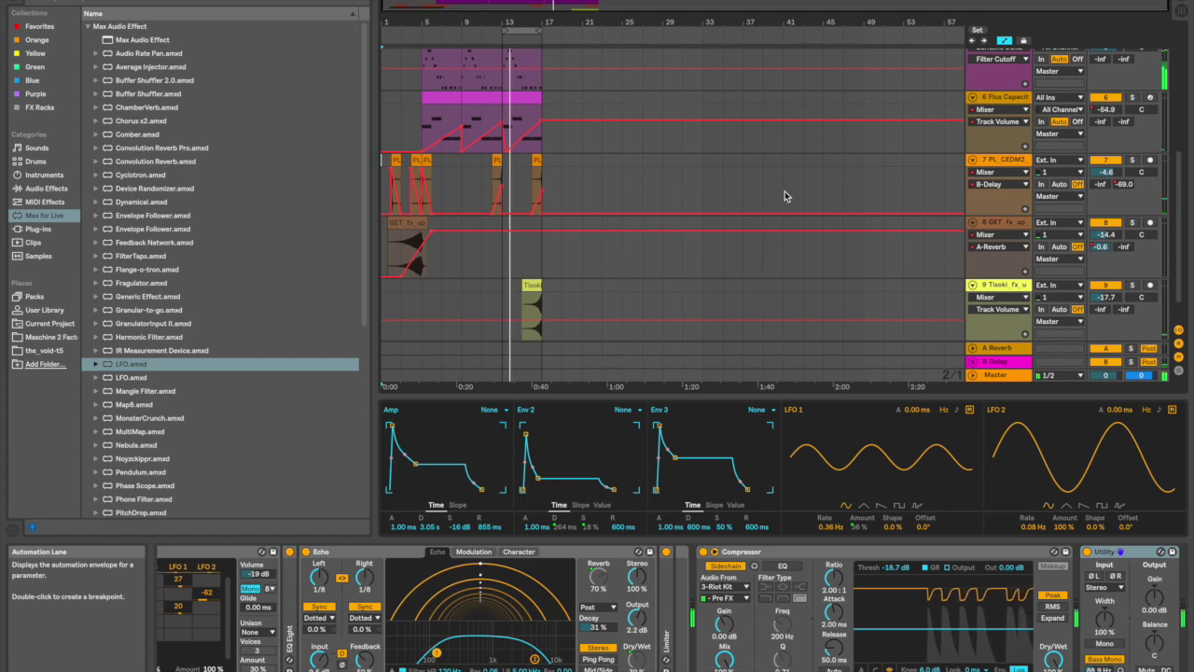
{"action": "scroll", "coordinate": [784, 190], "scroll_direction": "up", "scroll_amount": 3}
{"action": "left_click", "coordinate": [1000, 208]}
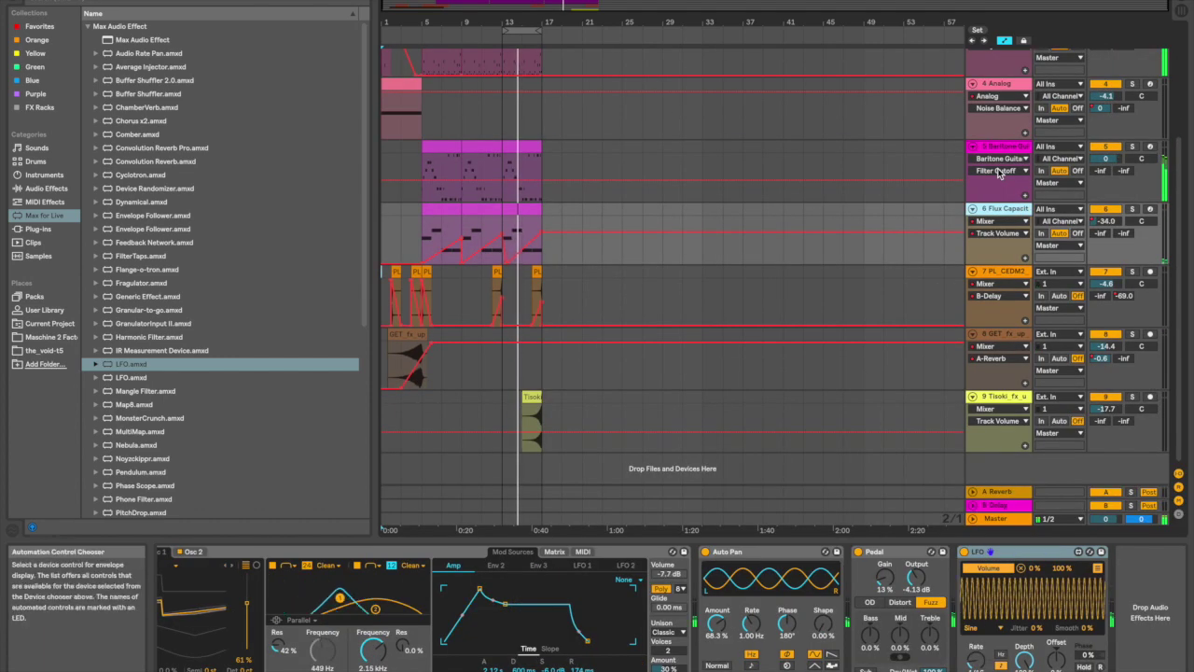
{"action": "scroll", "coordinate": [1000, 173], "scroll_direction": "up", "scroll_amount": 3}
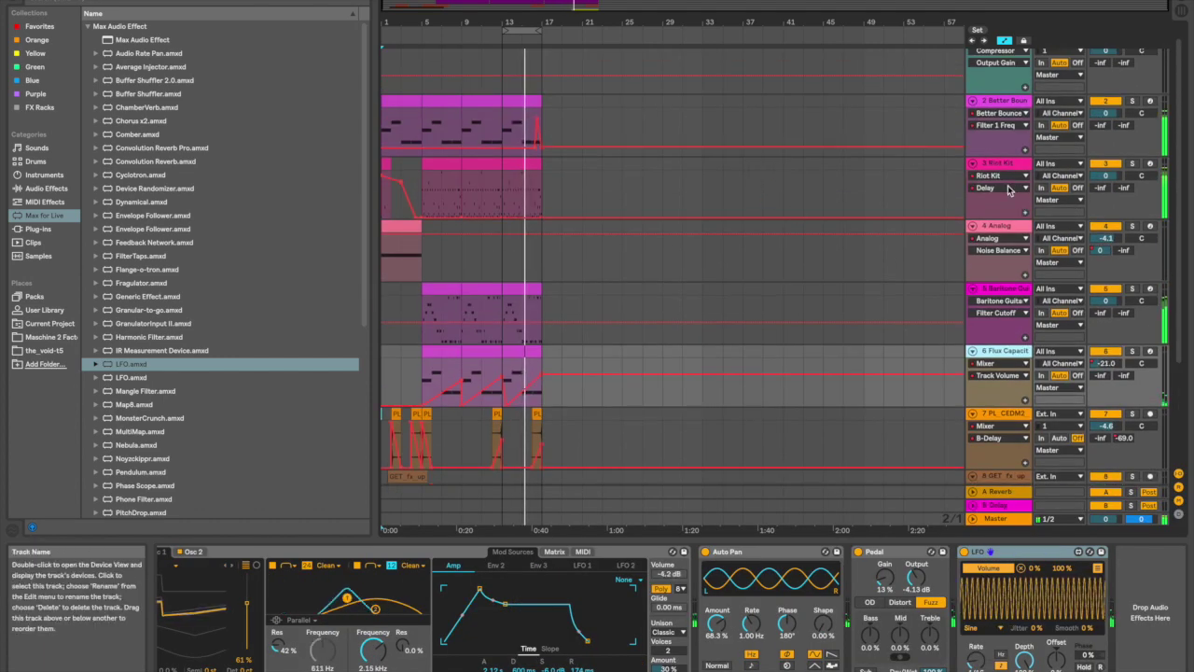
{"action": "left_click", "coordinate": [994, 167]}
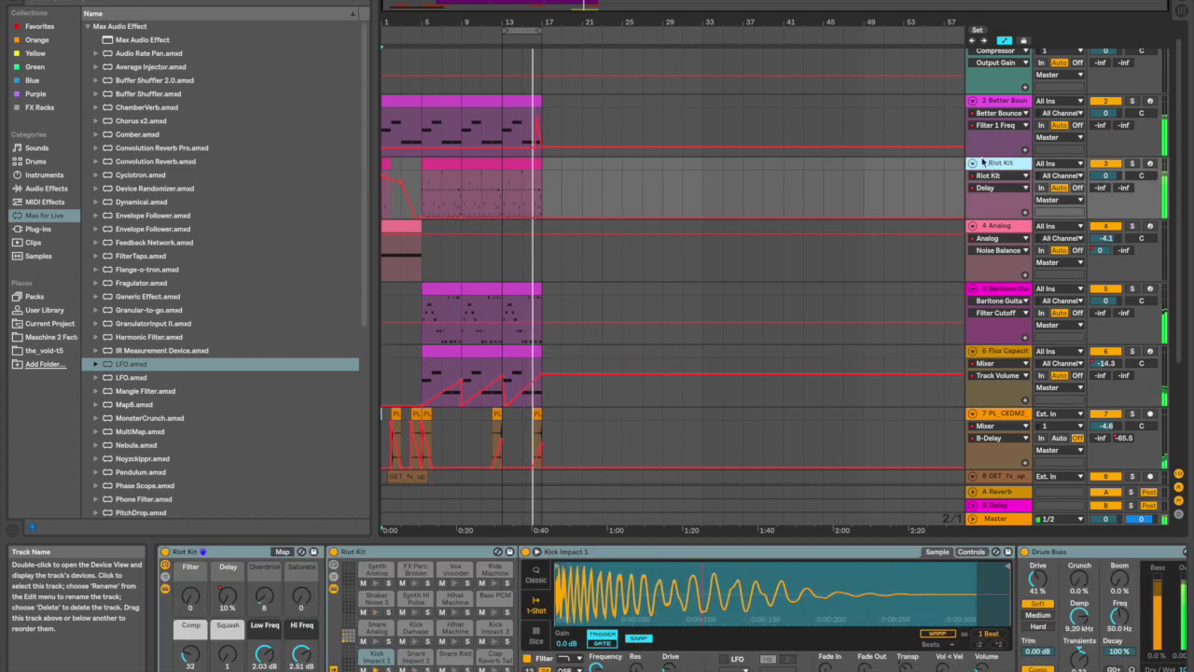
{"action": "left_click", "coordinate": [975, 101]}
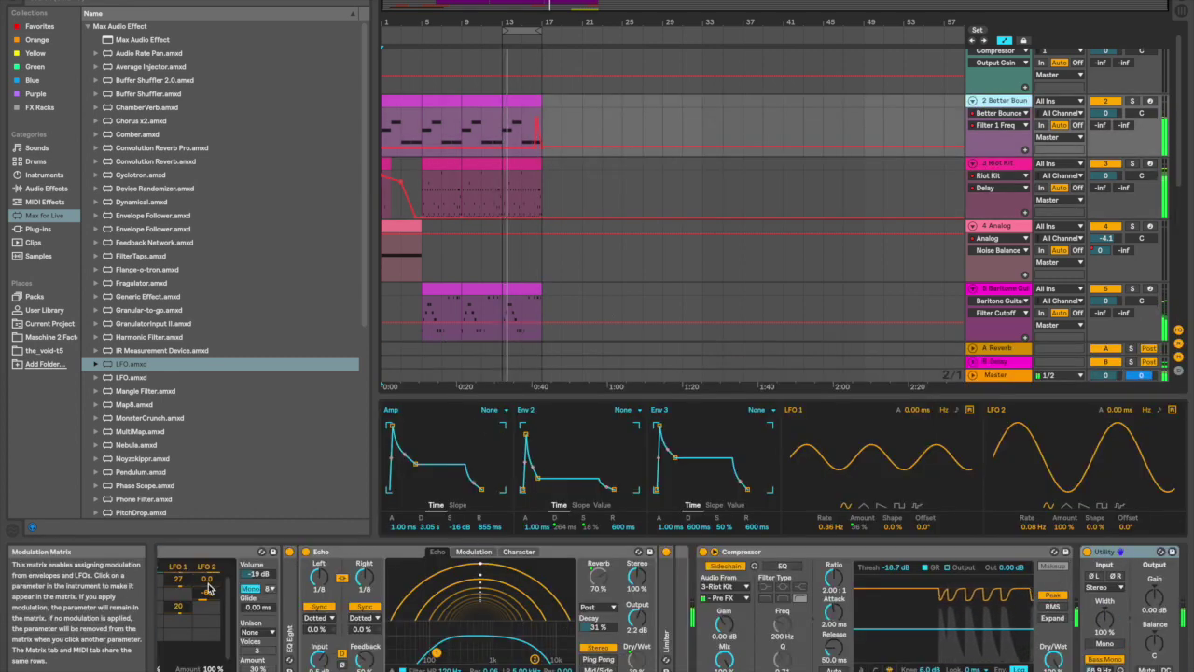
Set the Better Bounce Bass rack's macros: Filter 1 Res to 78, Filter Amt to 77, Echo to 52 and Filter 1 Freq to 65.
{"action": "scroll", "coordinate": [209, 586], "scroll_direction": "left", "scroll_amount": 5}
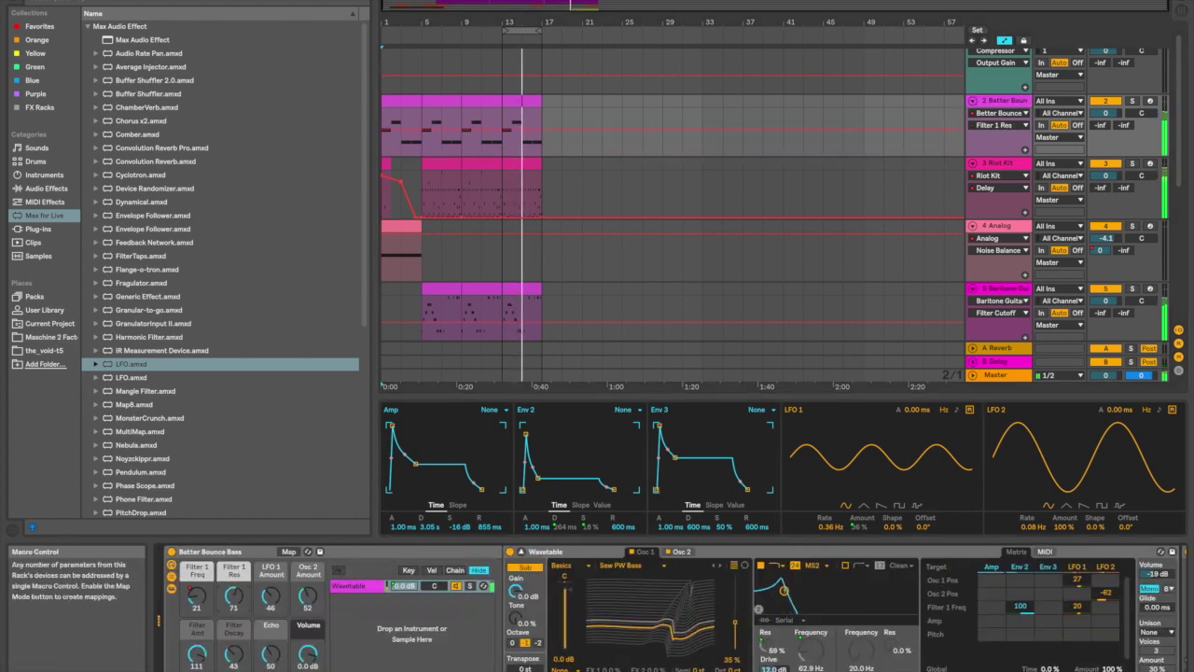
{"action": "left_click", "coordinate": [197, 651]}
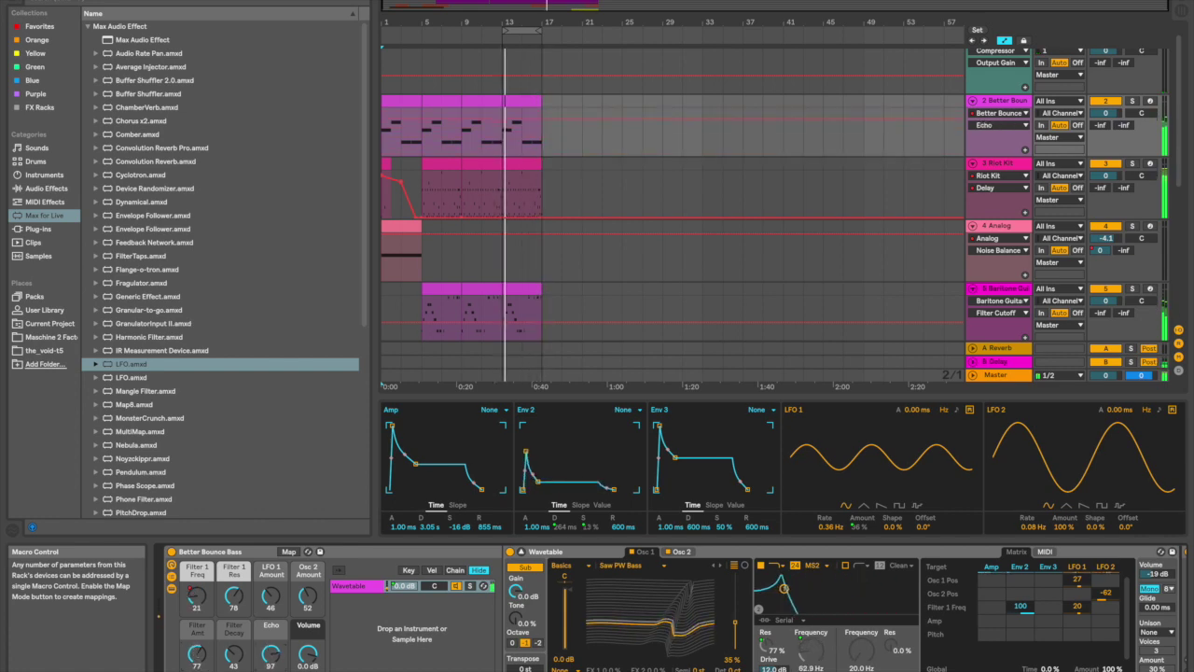
{"action": "left_click_drag", "start_coordinate": [197, 595], "coordinate": [197, 560]}
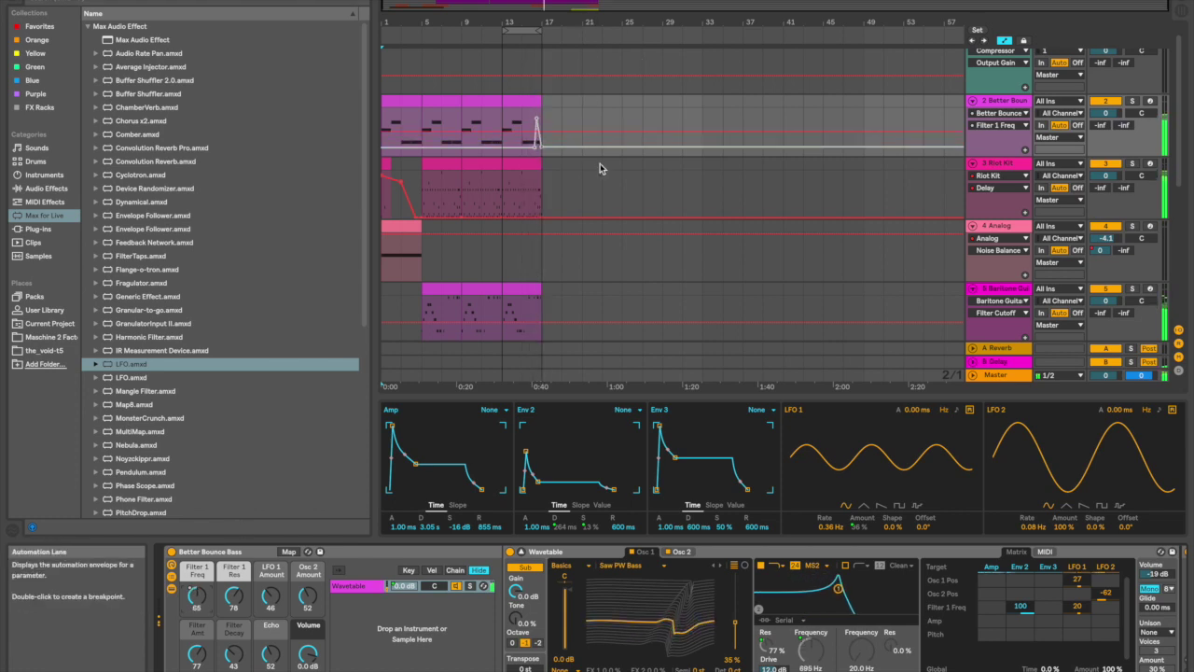
Stop the song and play the arrangement again from its beginning.
{"action": "left_click", "coordinate": [580, 1]}
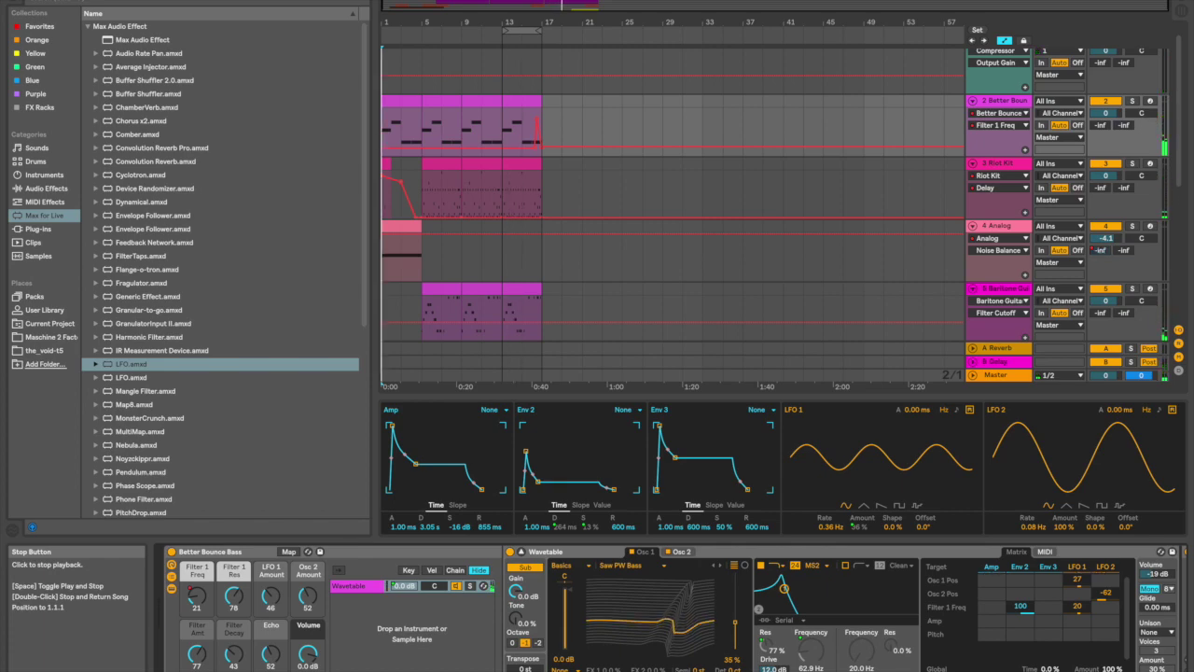
{"action": "key", "text": "ctrl+Up"}
{"action": "left_click", "coordinate": [673, 36]}
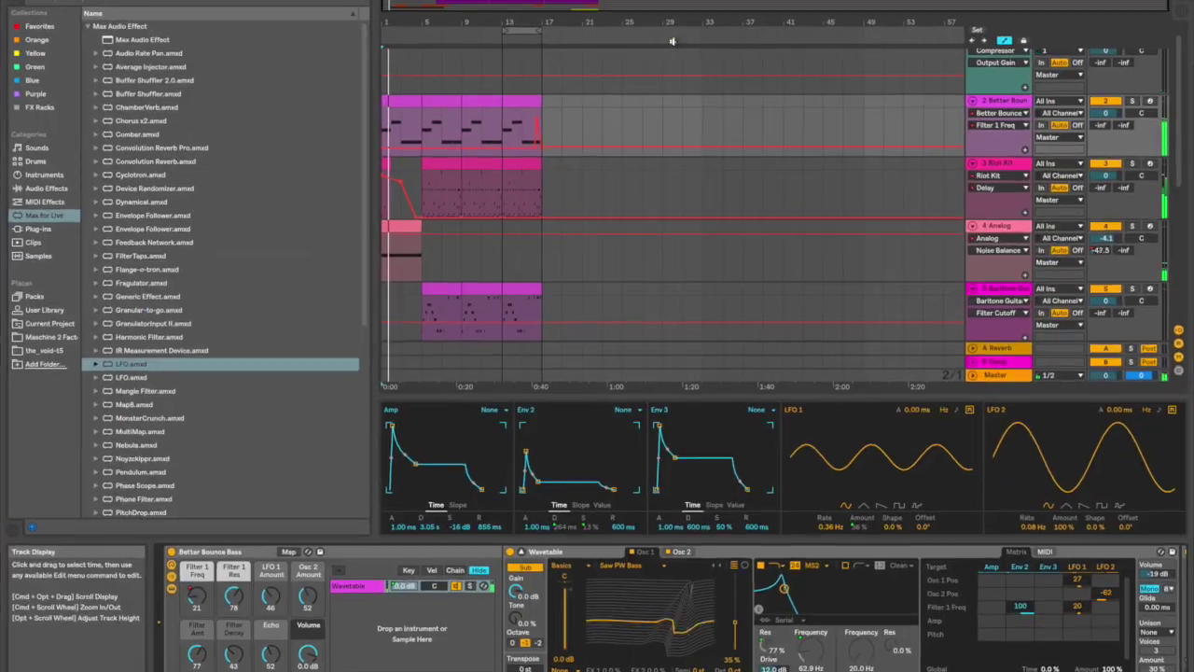